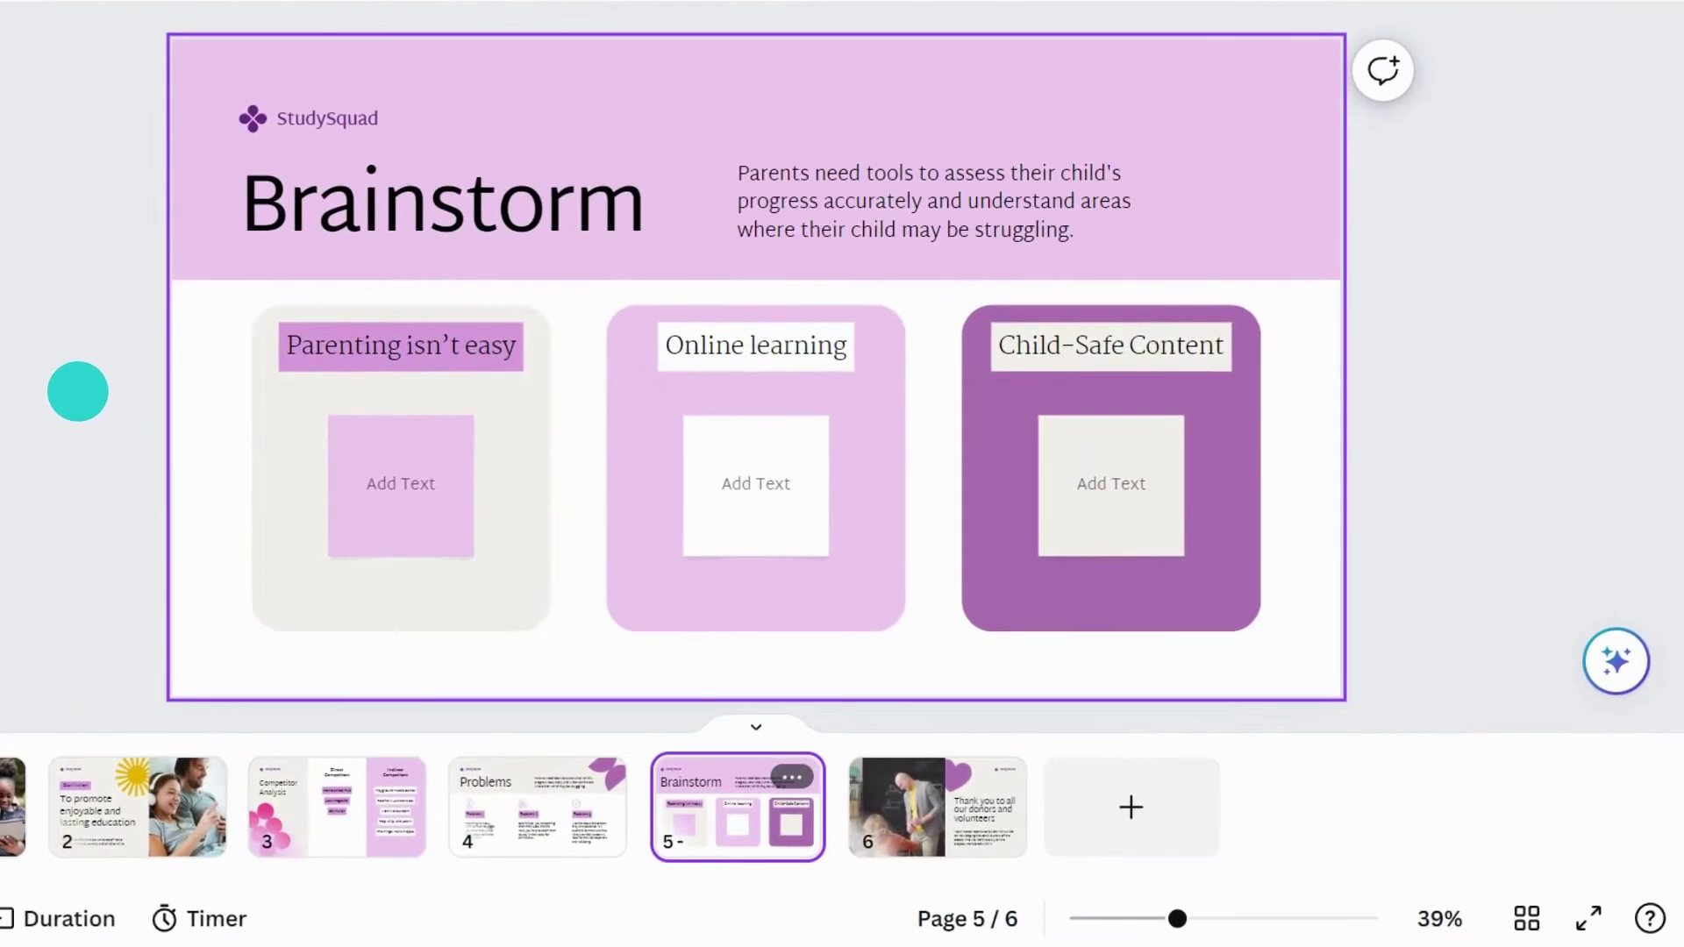
click(792, 778)
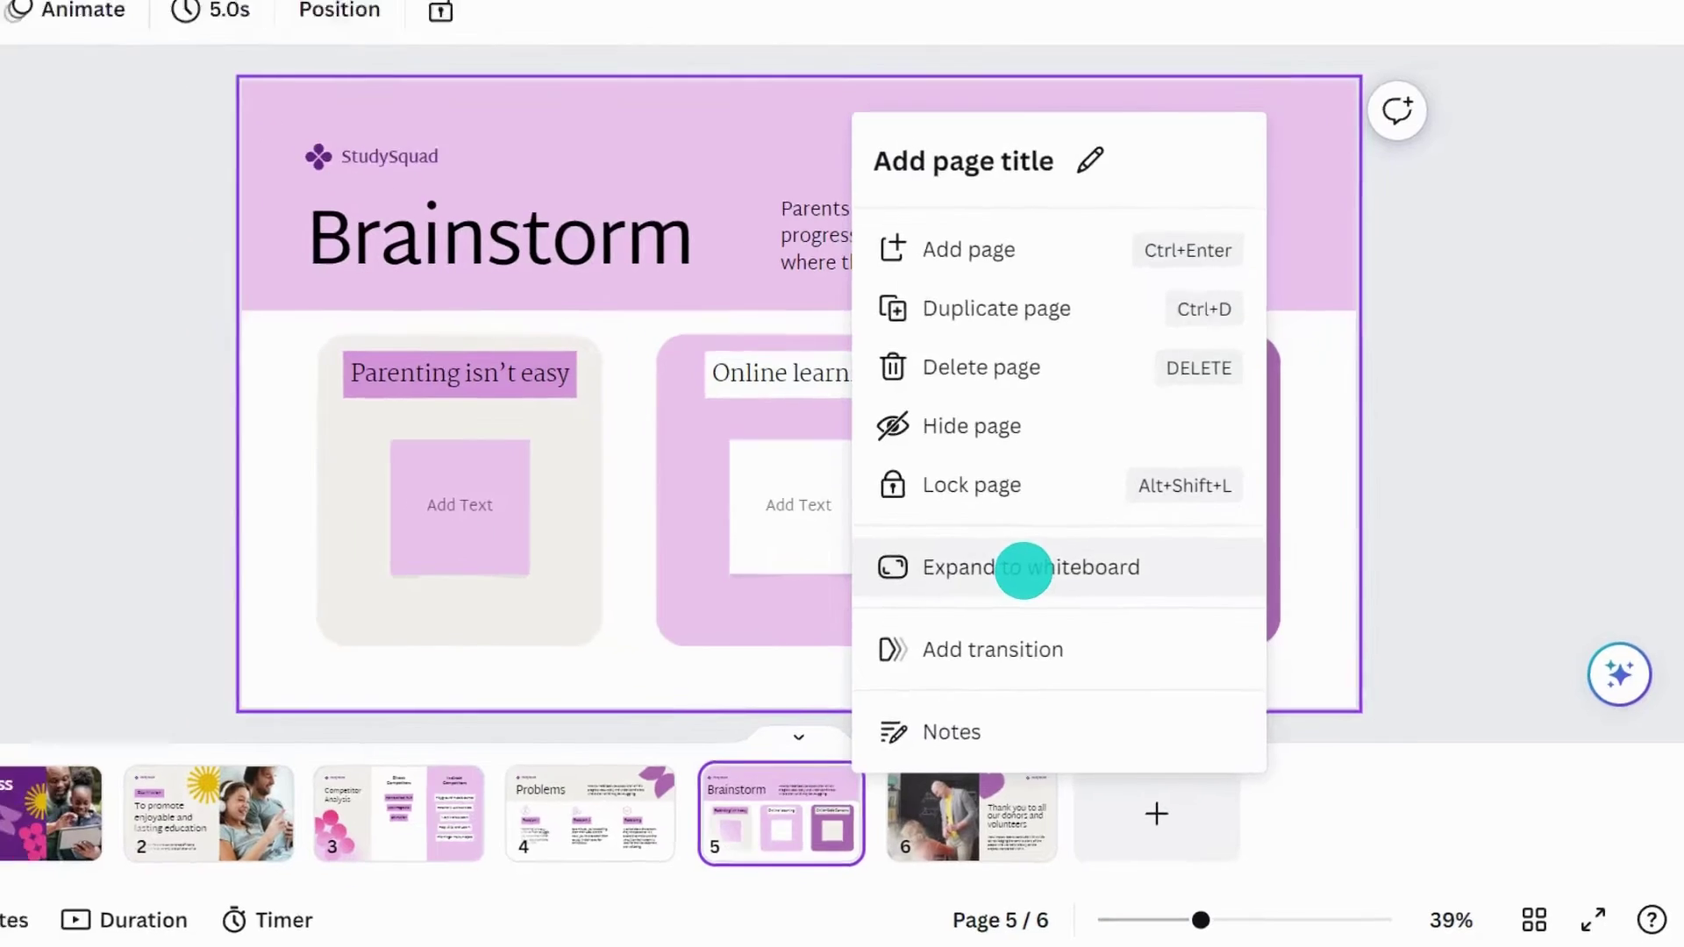
click(989, 551)
key(space)
drag(1474, 587, 693, 588)
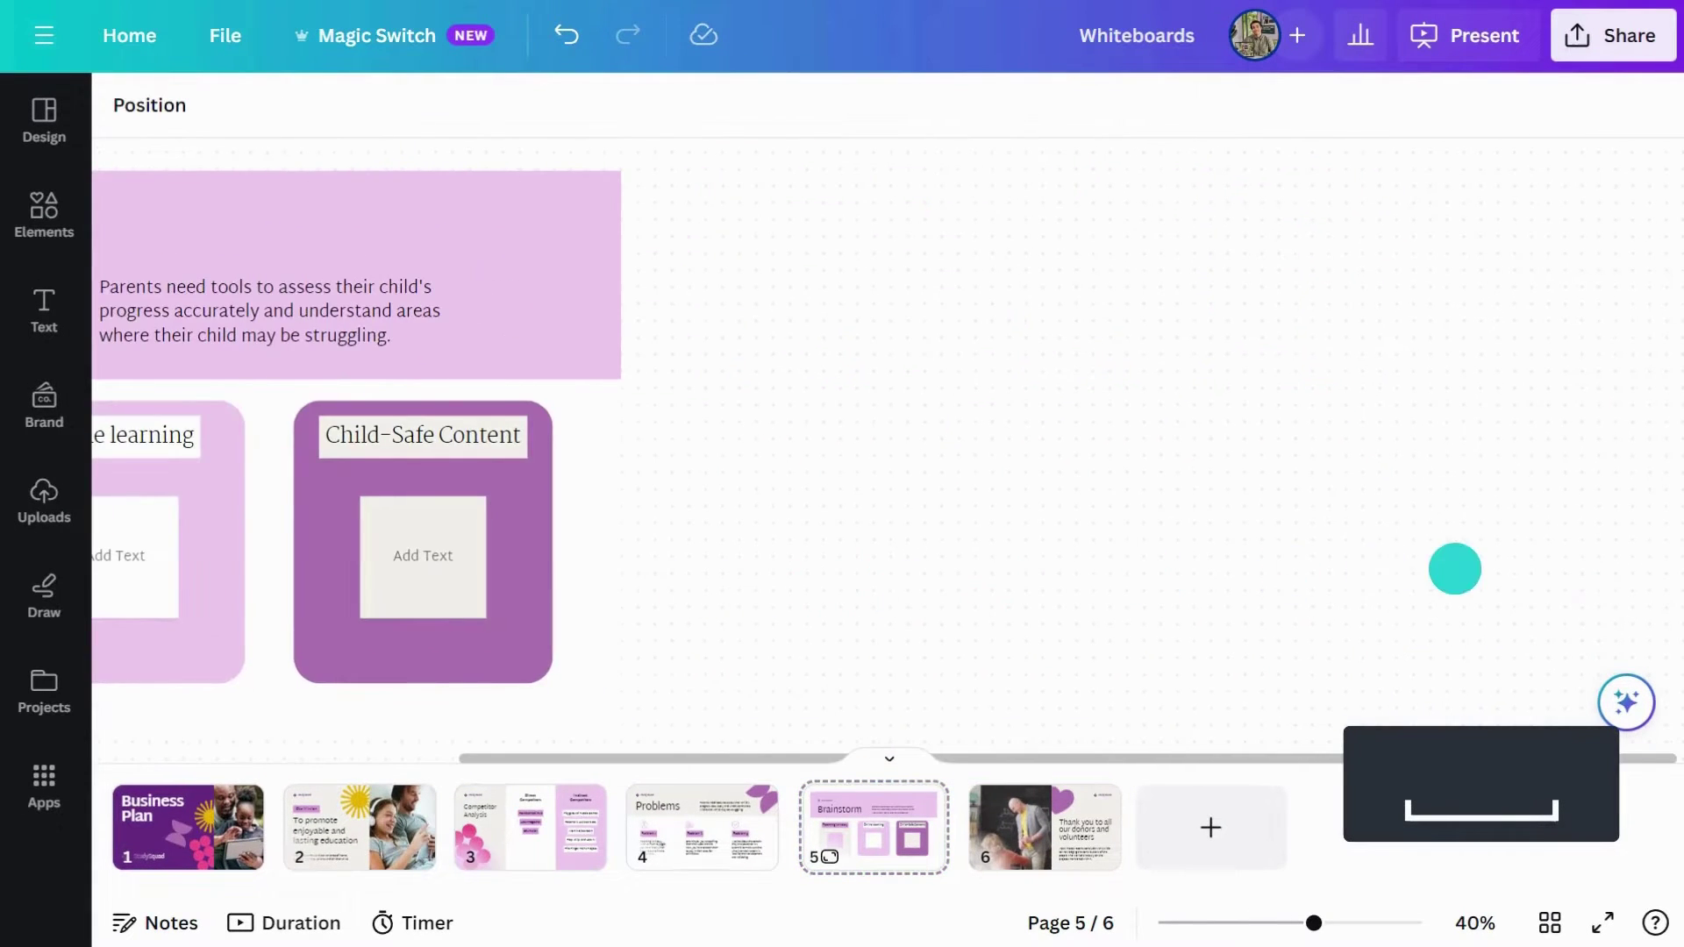
drag(1455, 568, 576, 567)
drag(1418, 586, 579, 583)
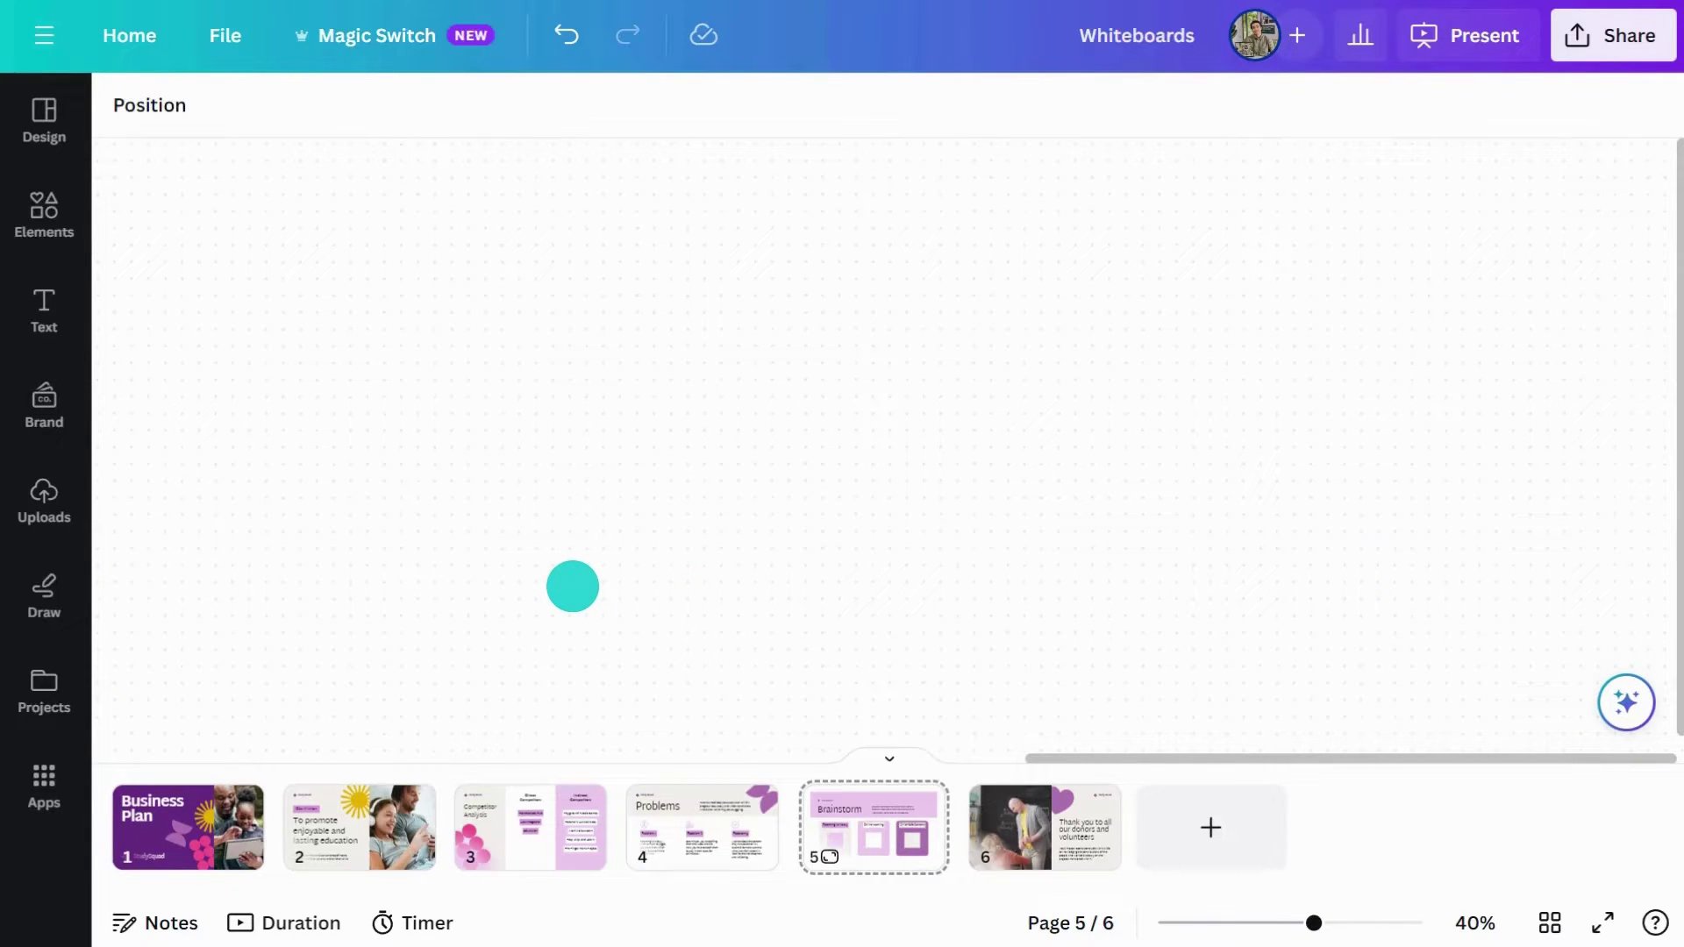
right_click(868, 835)
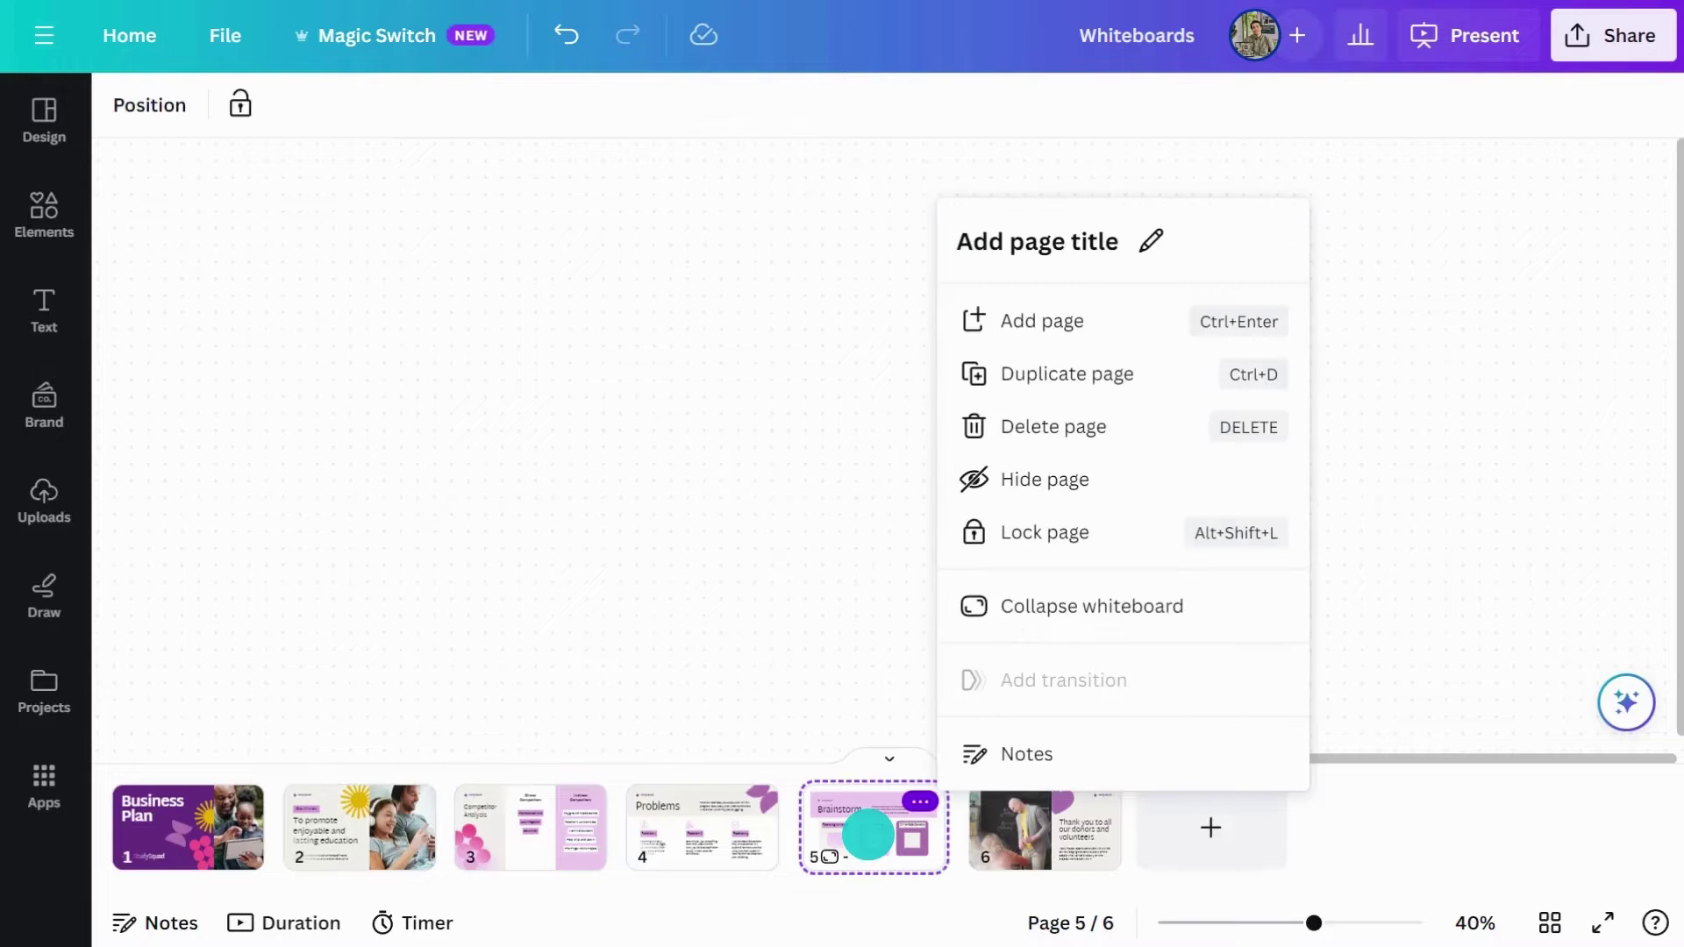
click(1075, 605)
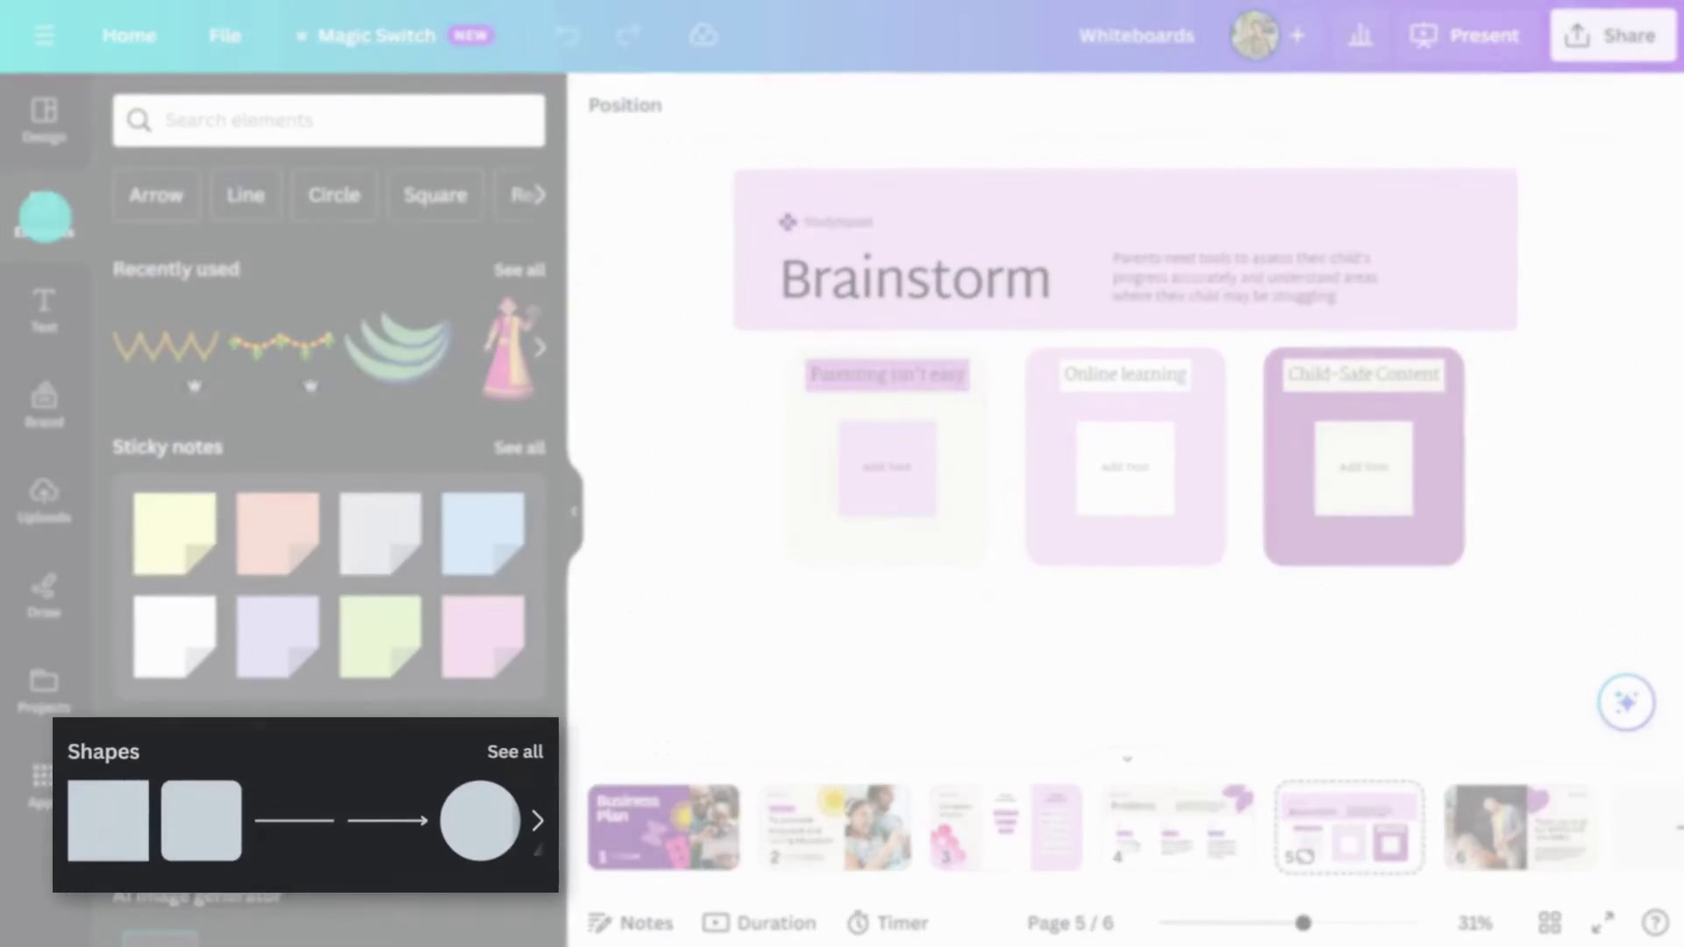
- Add a yellow sticky note and place it below the Parenting isn't easy card
scroll(264, 832, down, 5)
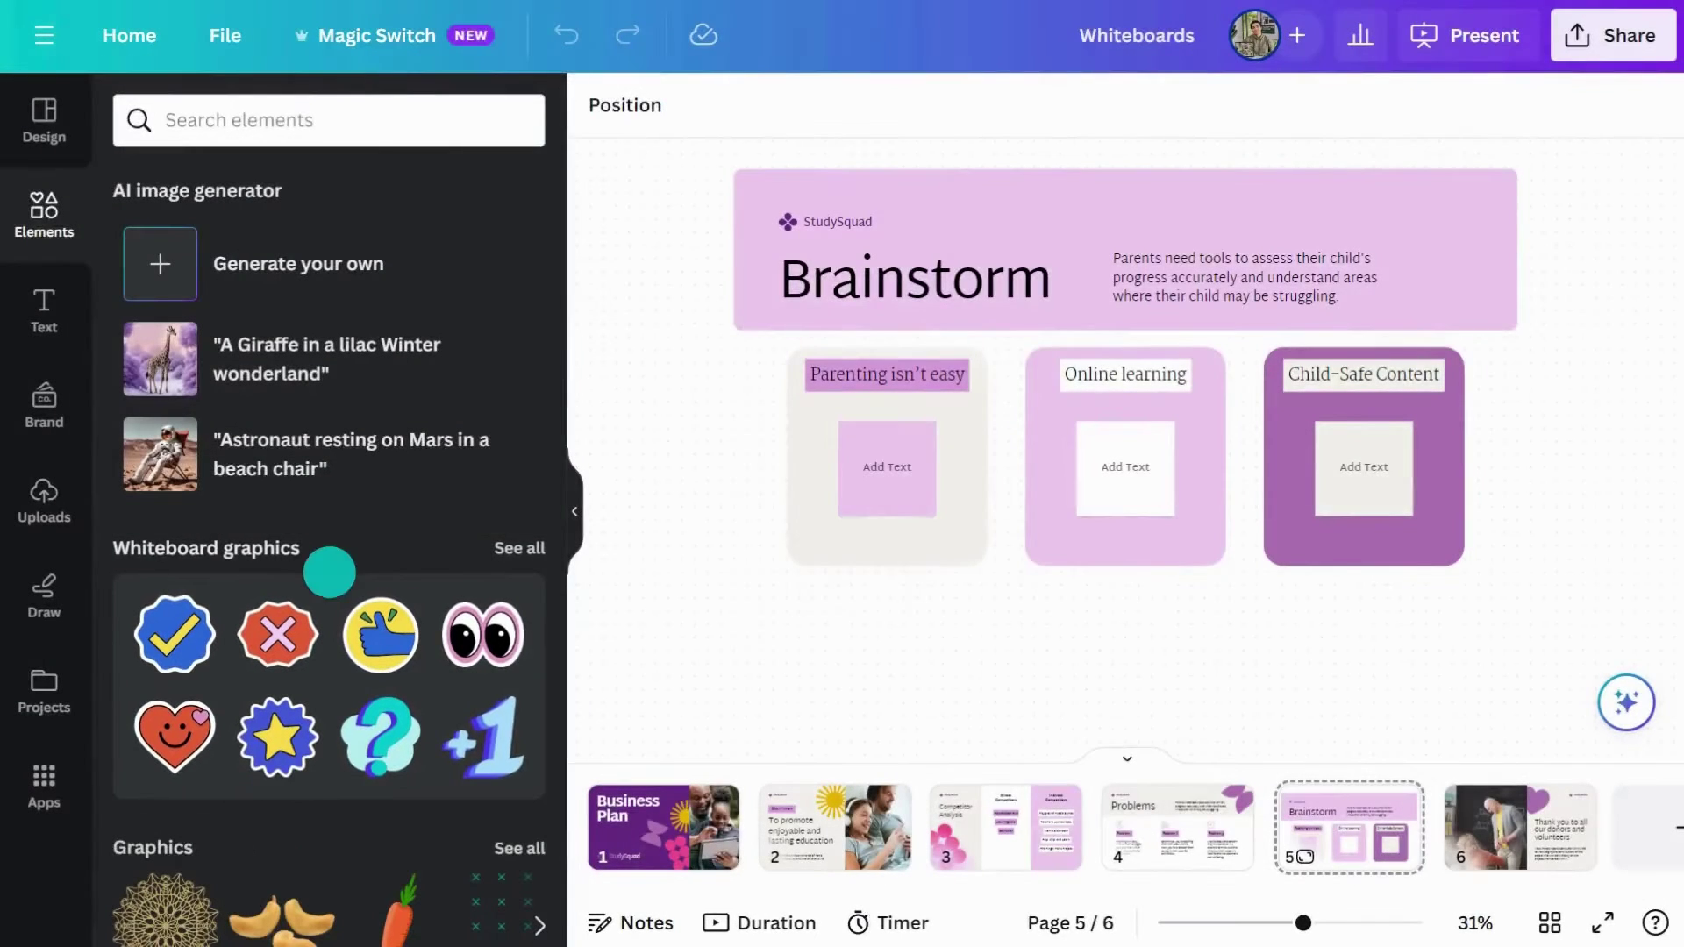
scroll(337, 543, up, 5)
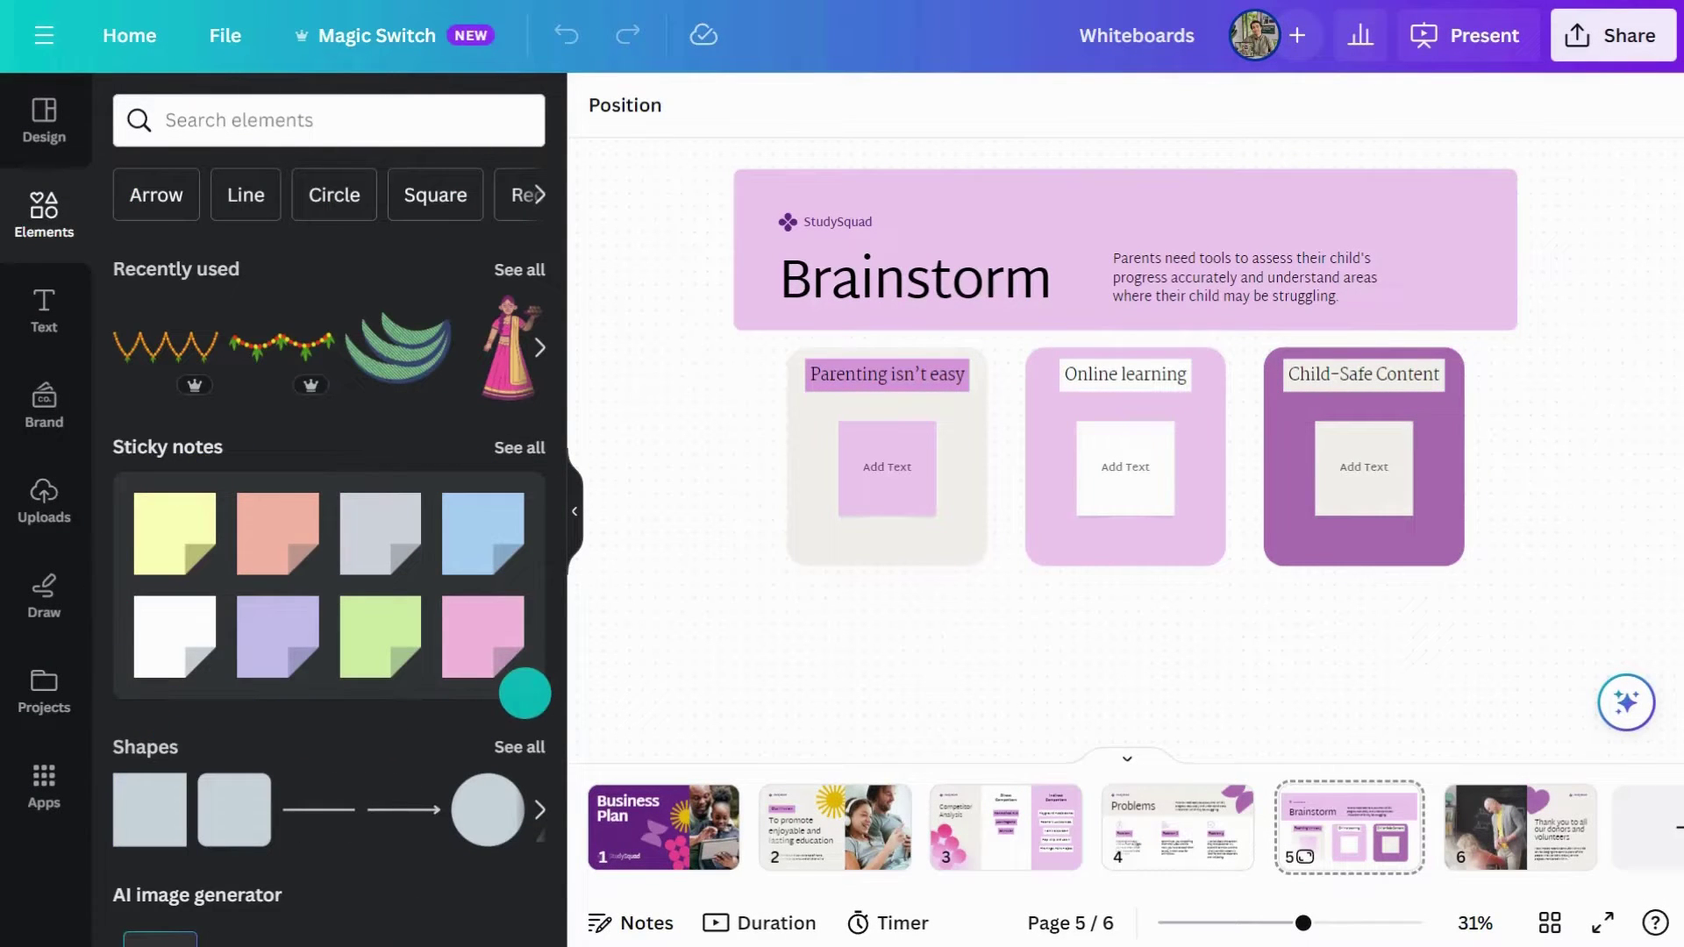
key(s)
click(575, 512)
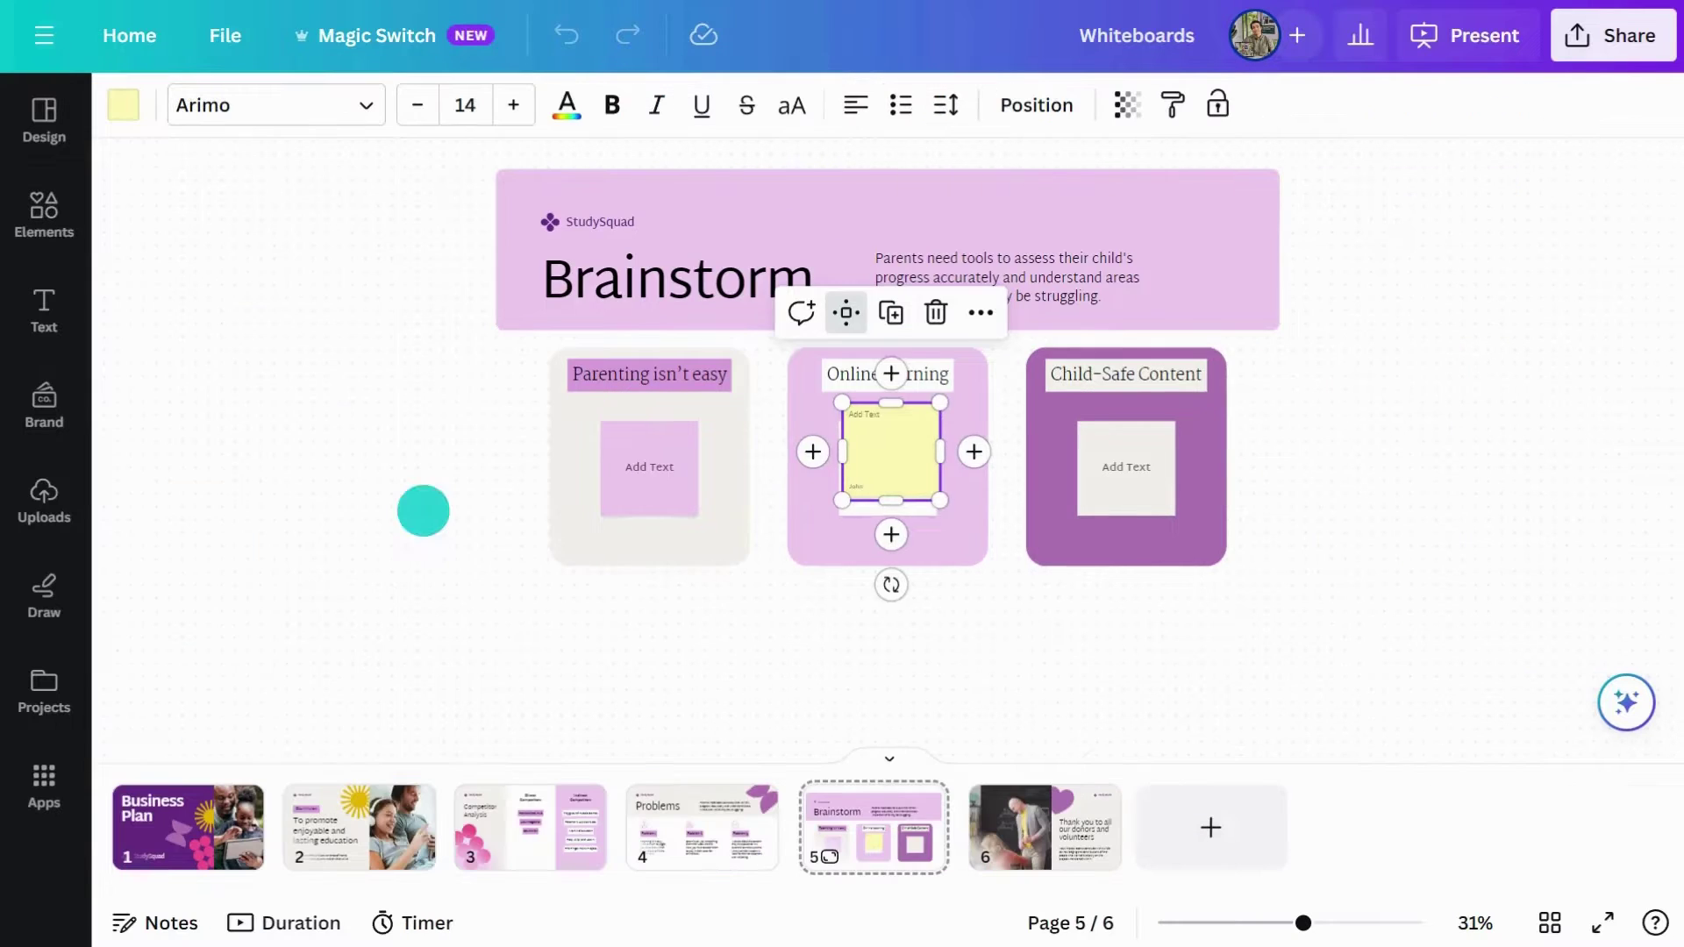
drag(892, 449, 680, 571)
key(ctrl+plus)
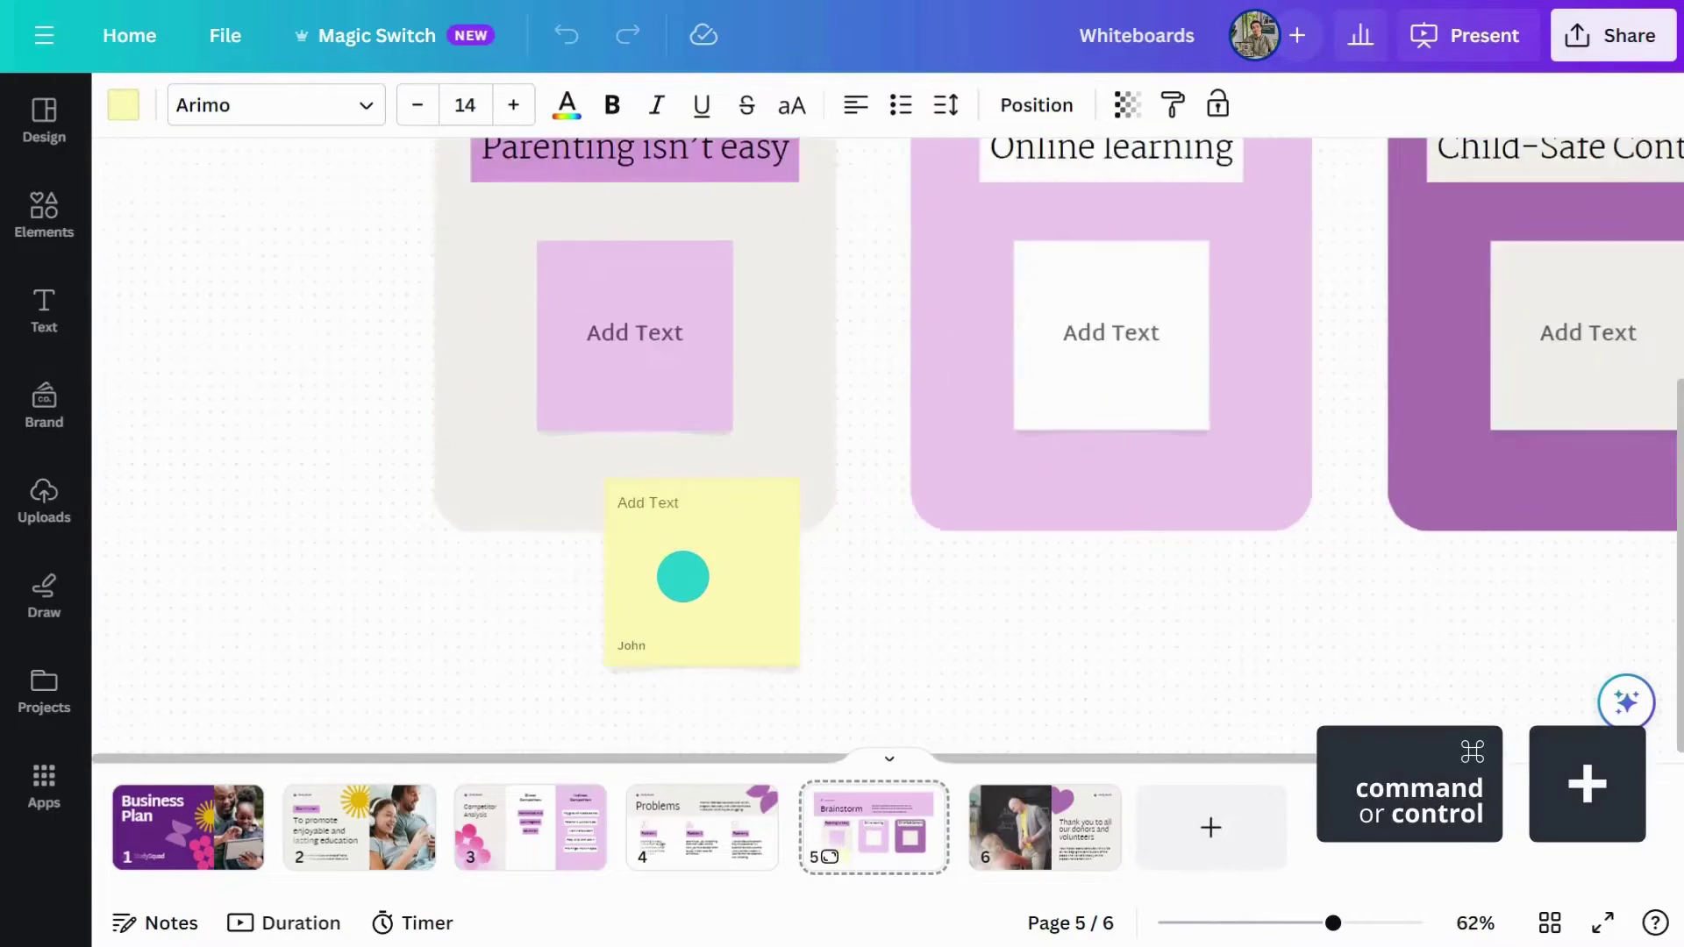
key(ctrl+minus)
key(ctrl+minus)
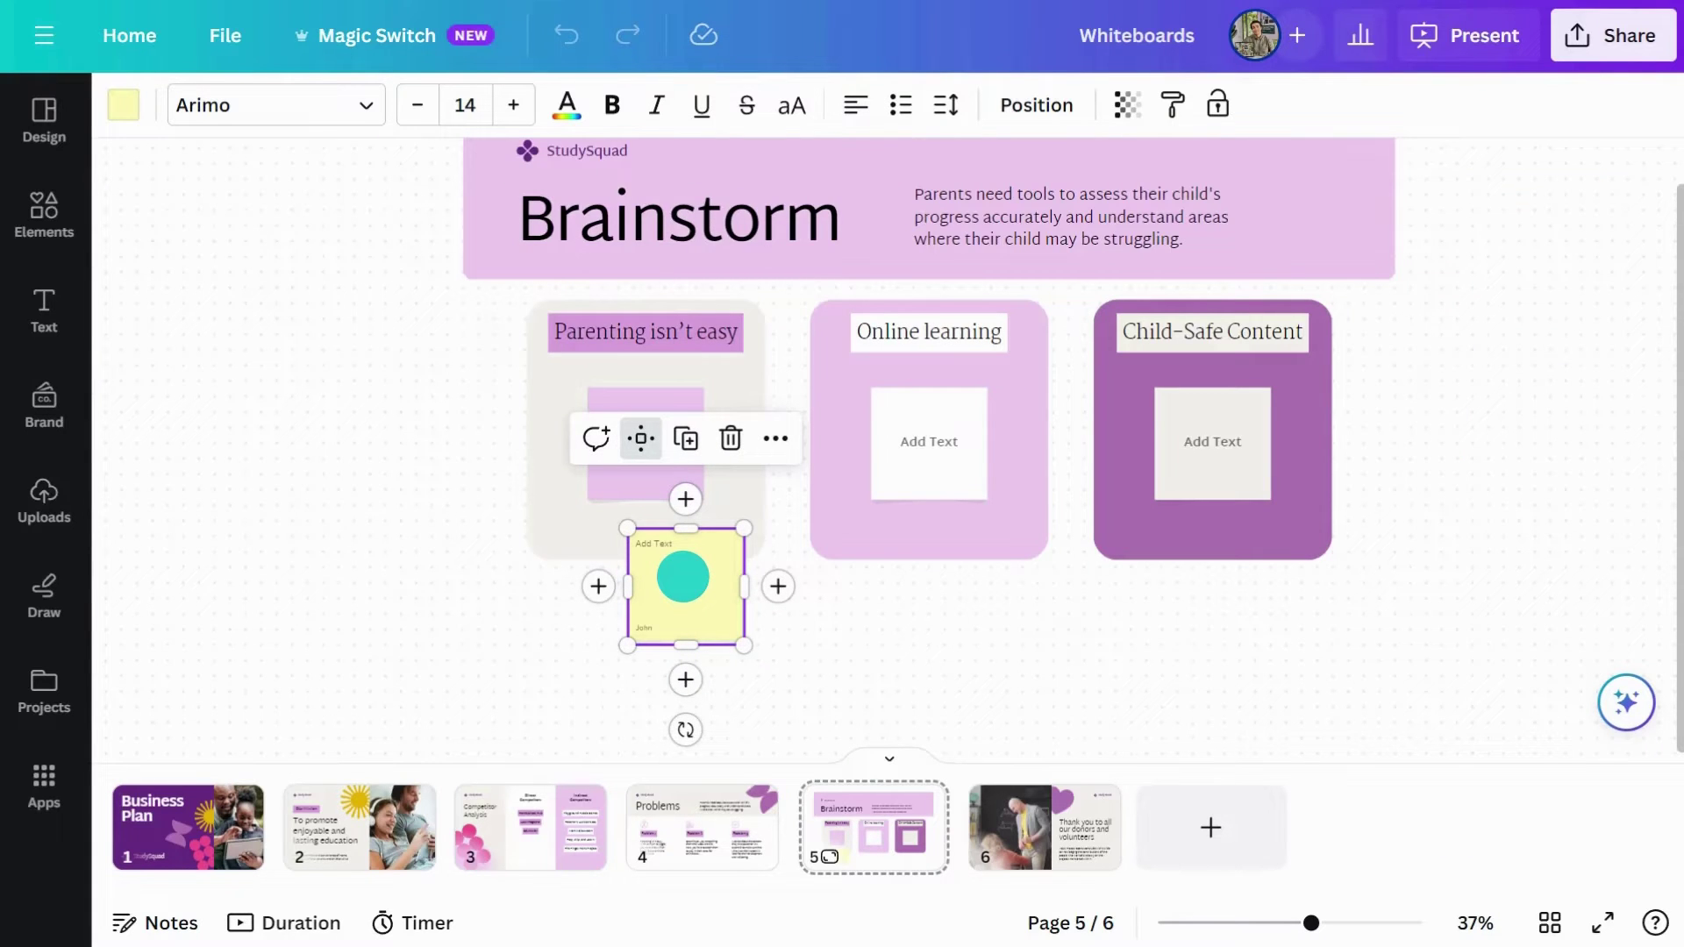
- Duplicate the sticky note beneath the first and label the Parenting card 'Parental Dashboard'
click(775, 438)
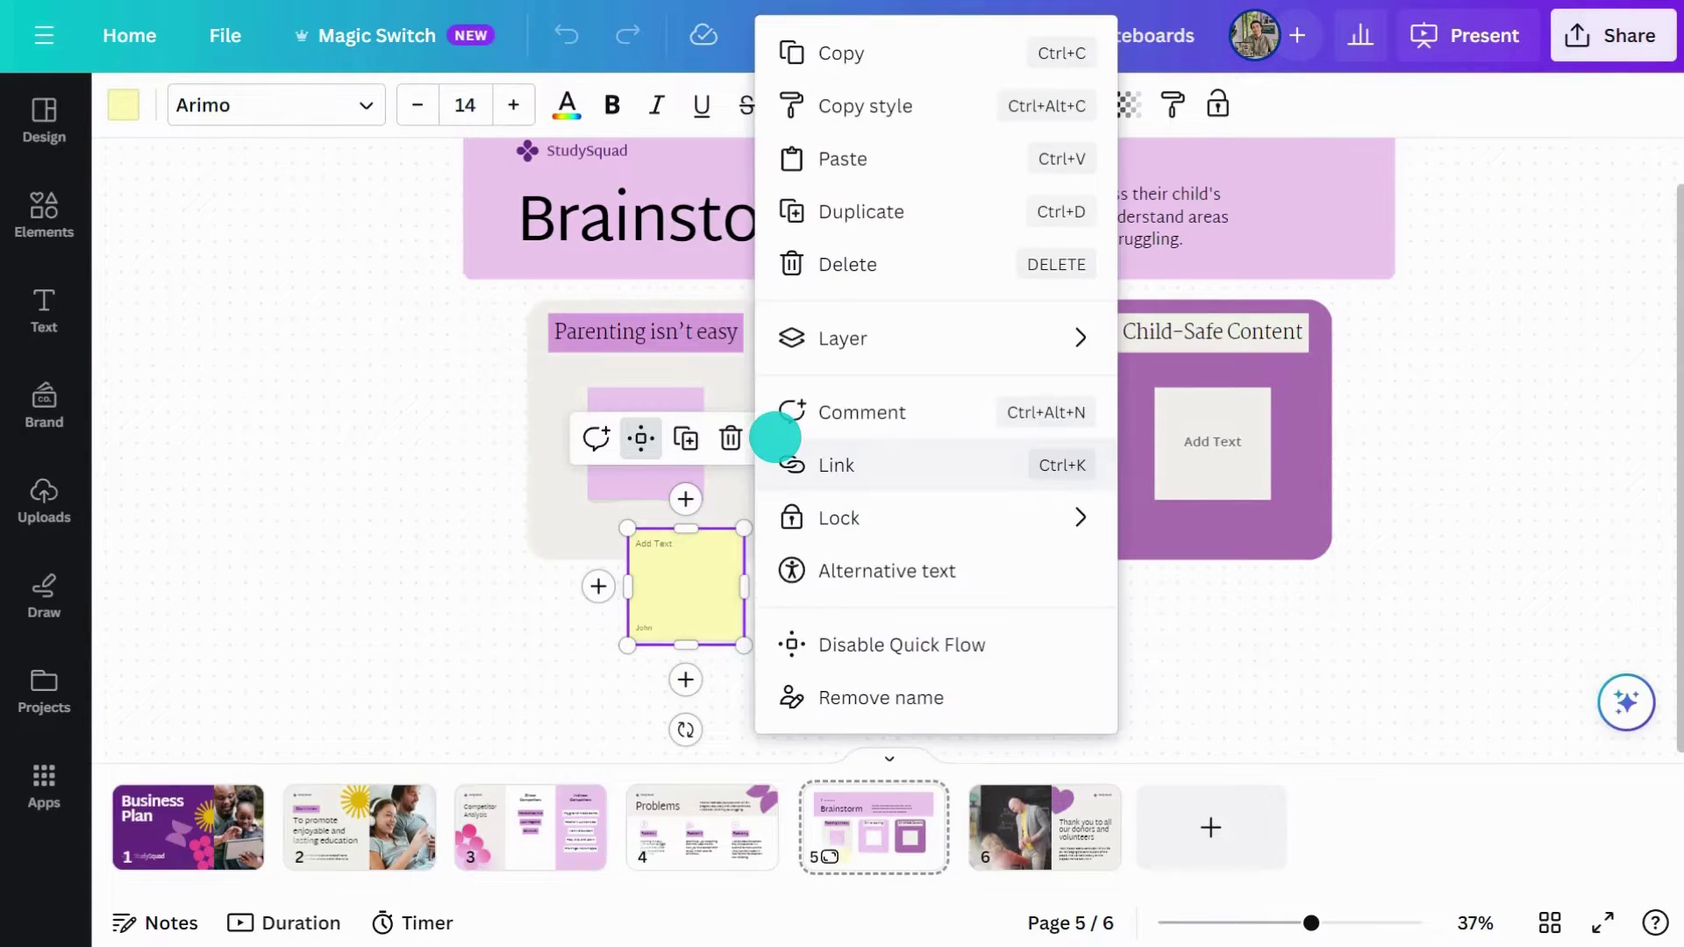
click(841, 696)
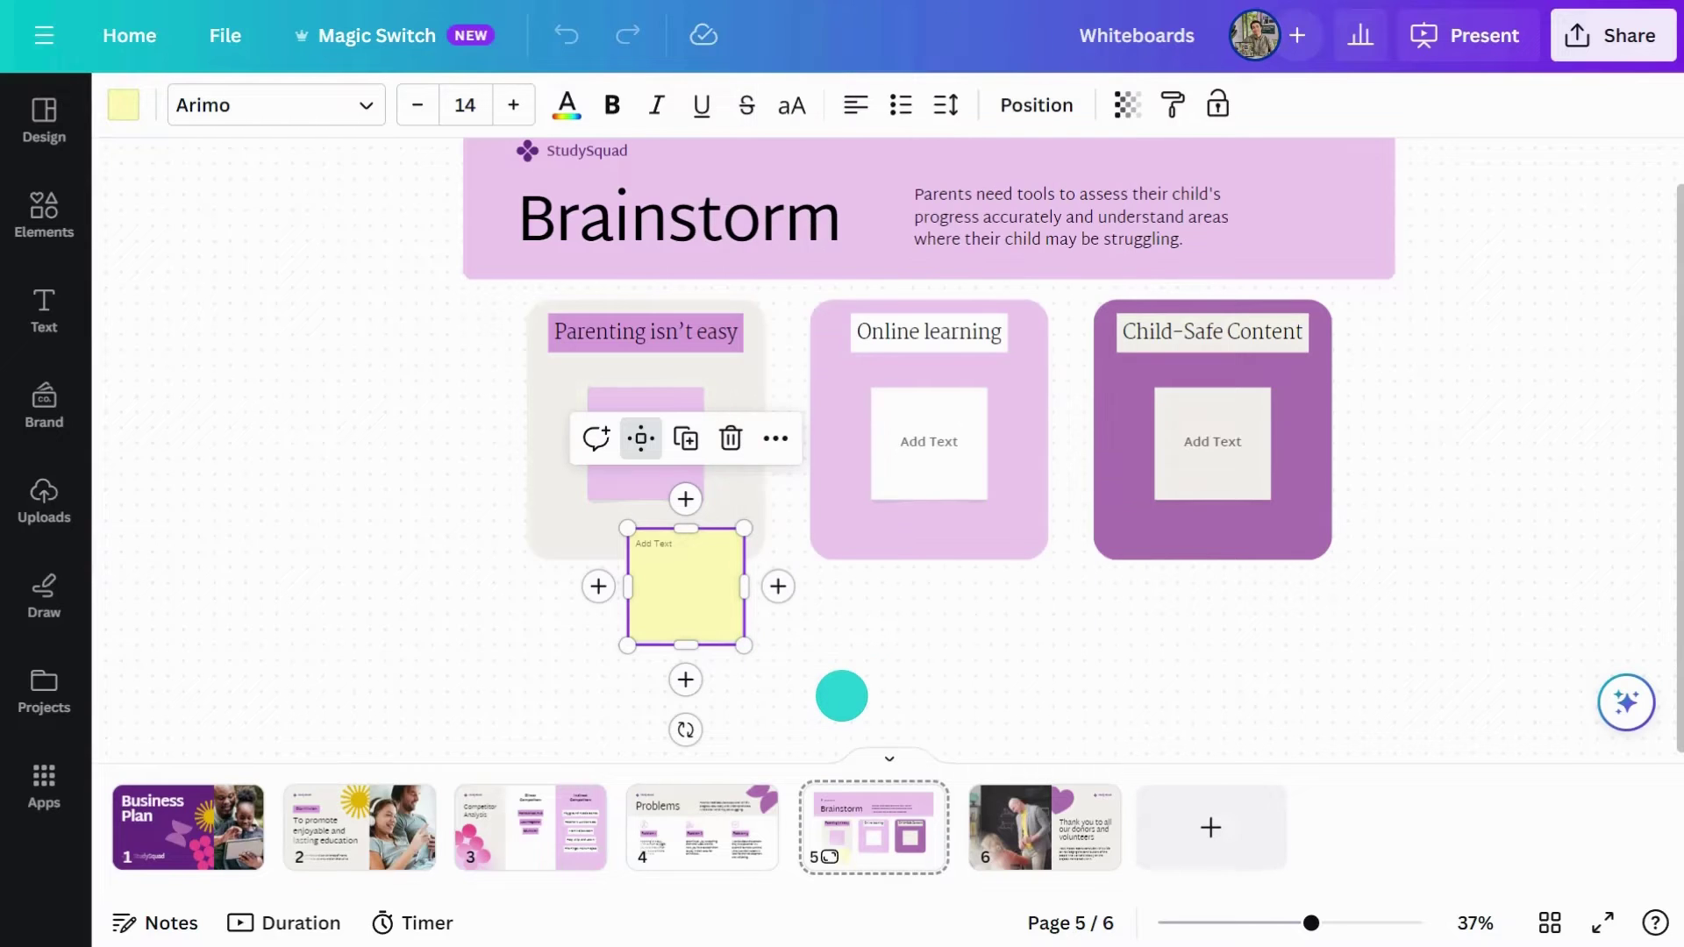
click(686, 680)
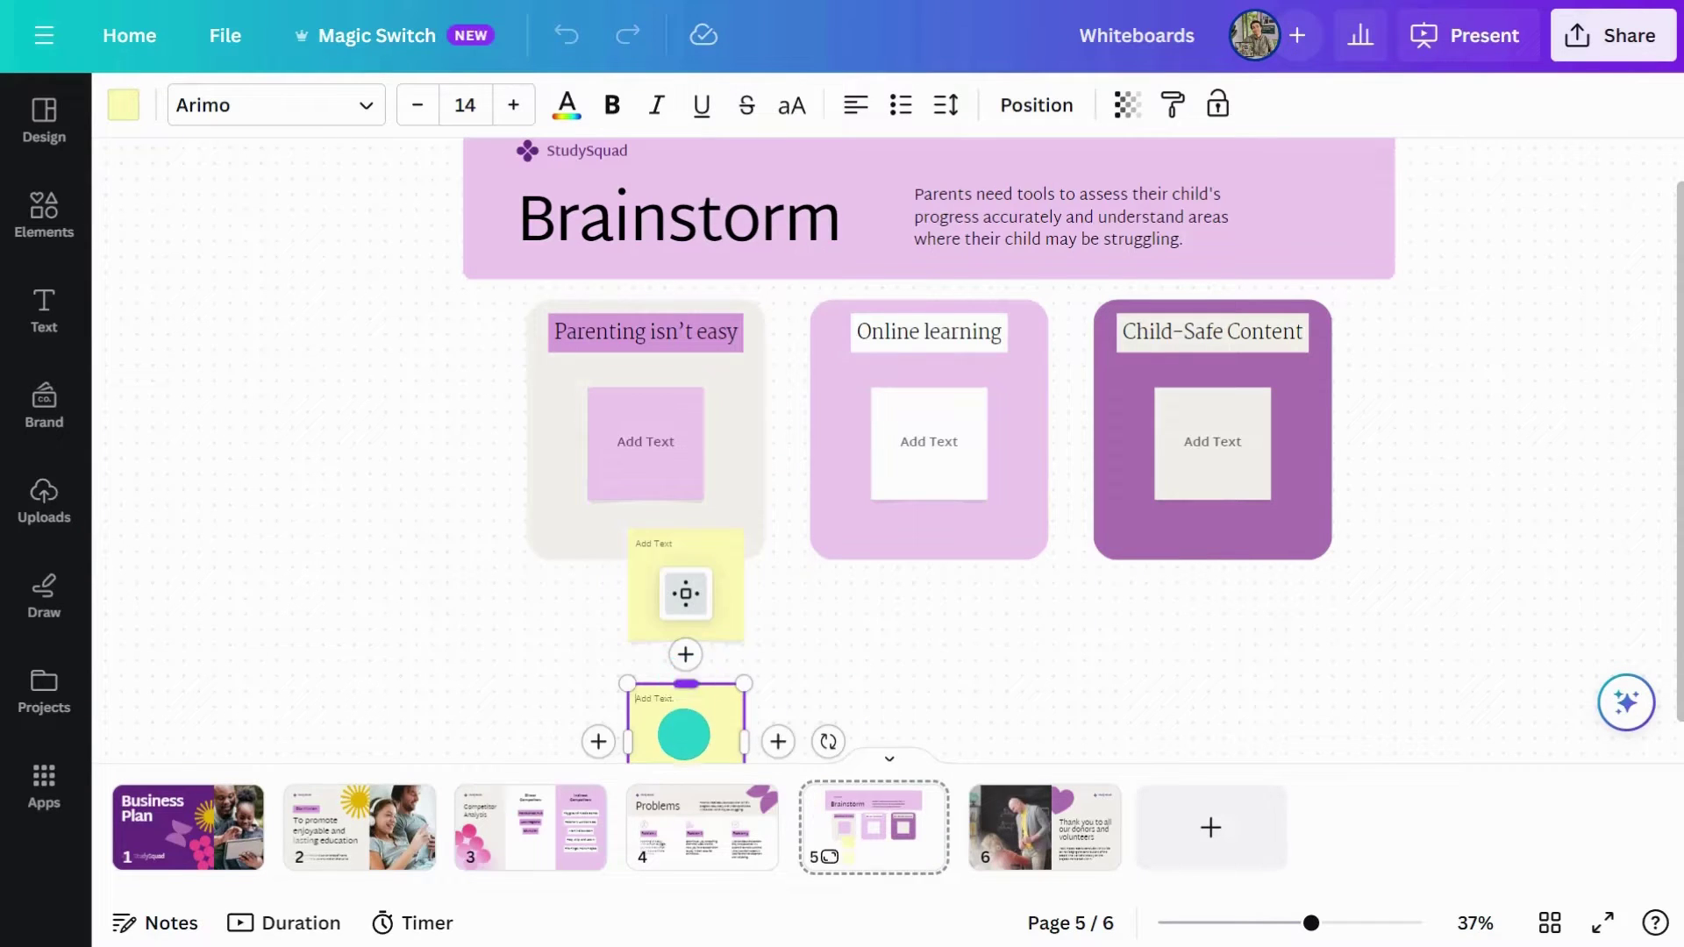
drag(685, 733, 590, 675)
click(646, 438)
text(Parental Dashboard)
click(670, 588)
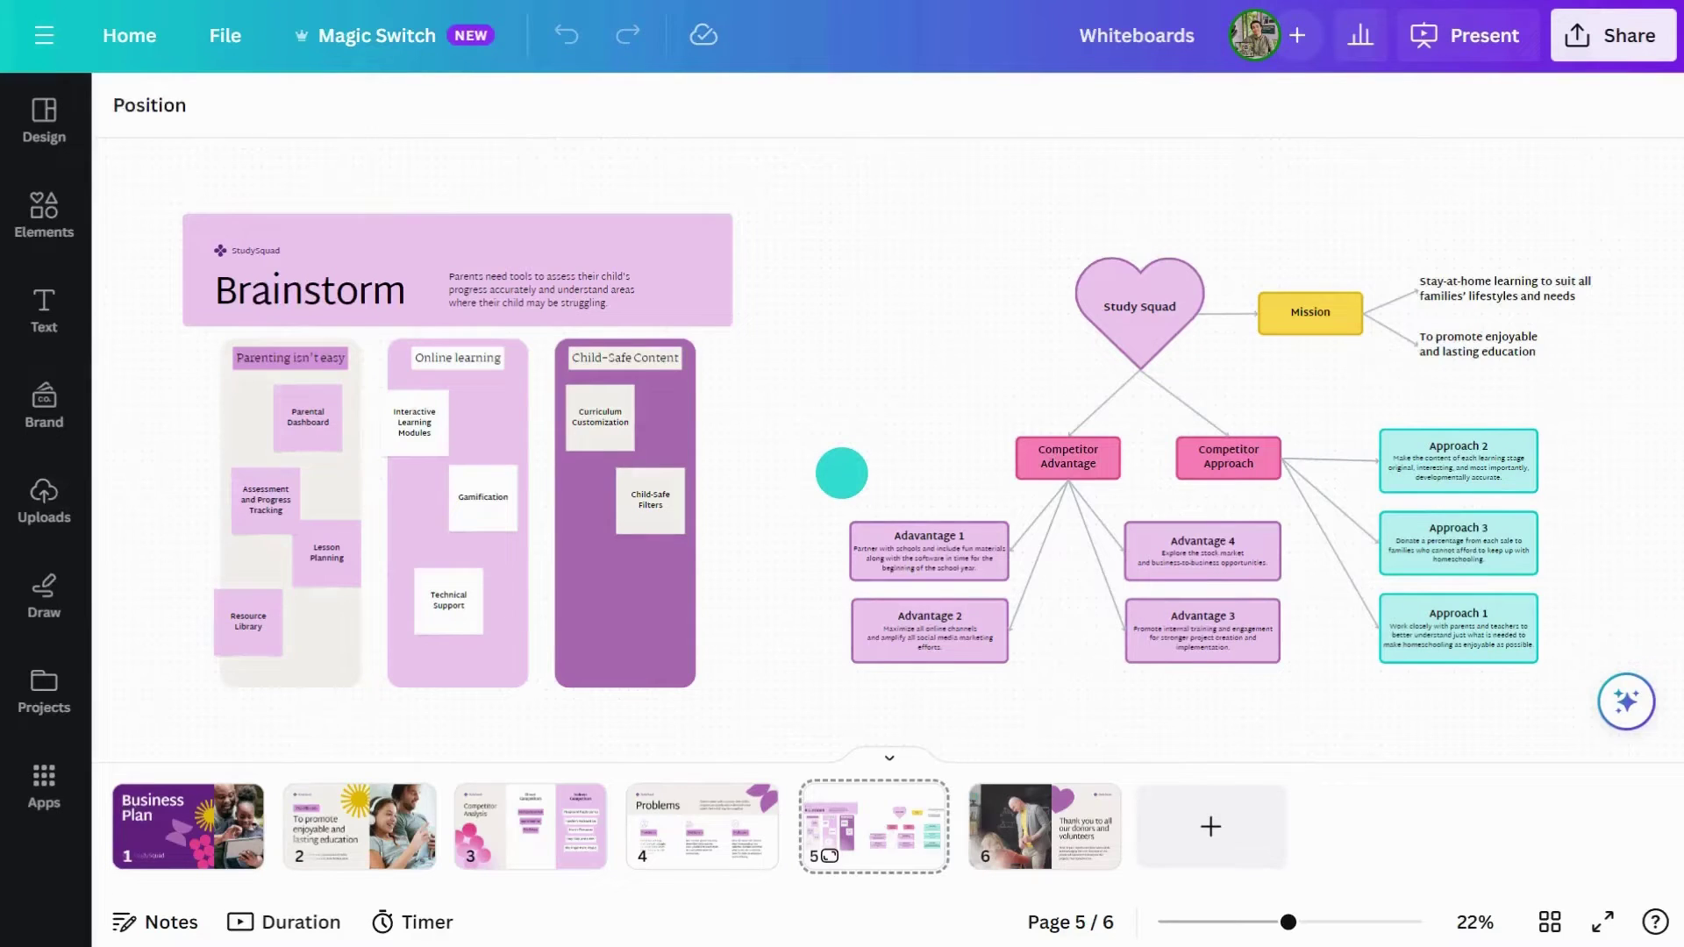
- Share the whiteboard with two suggested collaborators, granting edit access, and send the invitation
click(1297, 35)
click(1391, 173)
text(jamie)
click(1365, 247)
text(paulina)
click(1300, 234)
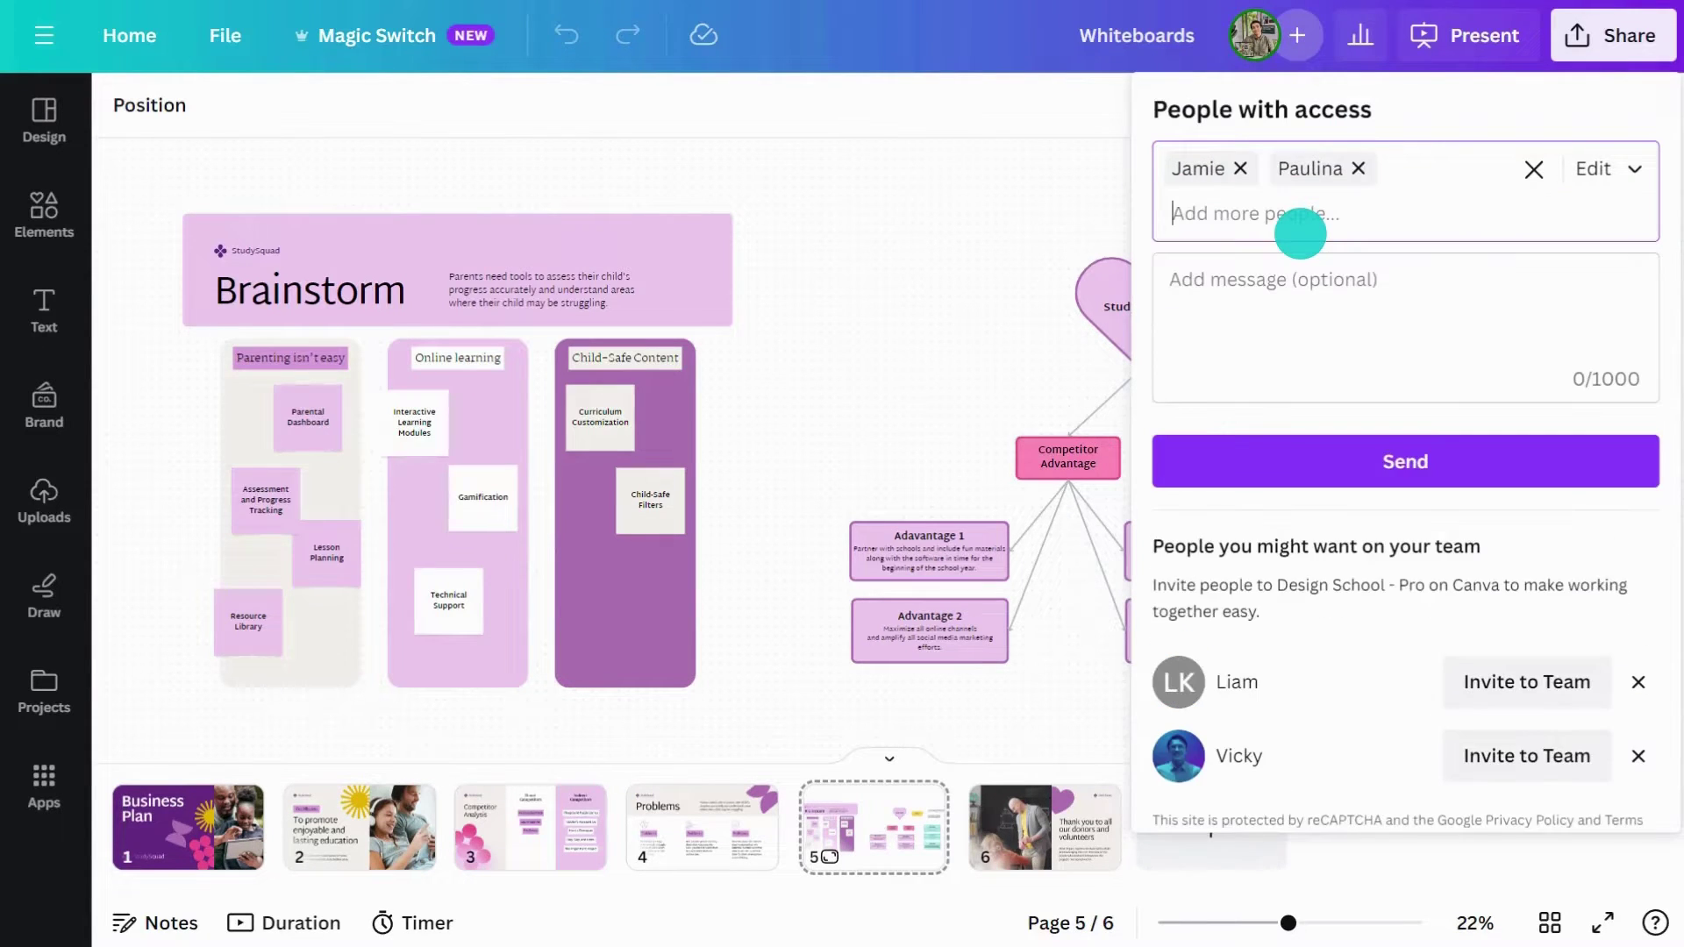
click(1602, 170)
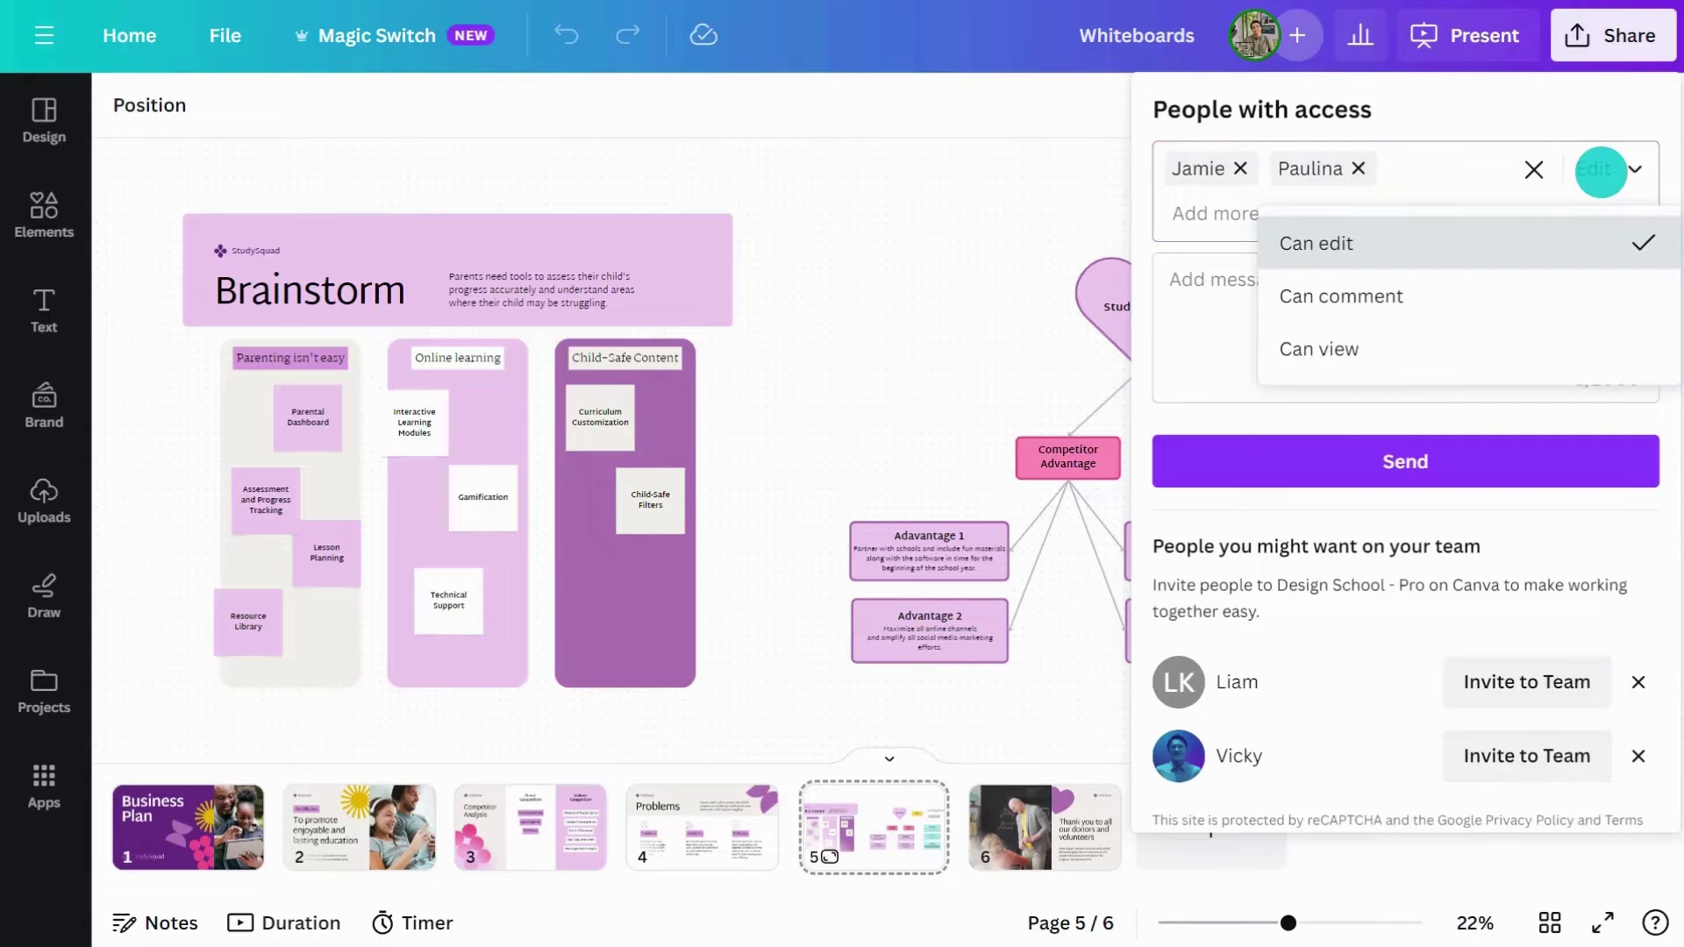
click(1419, 252)
click(1397, 465)
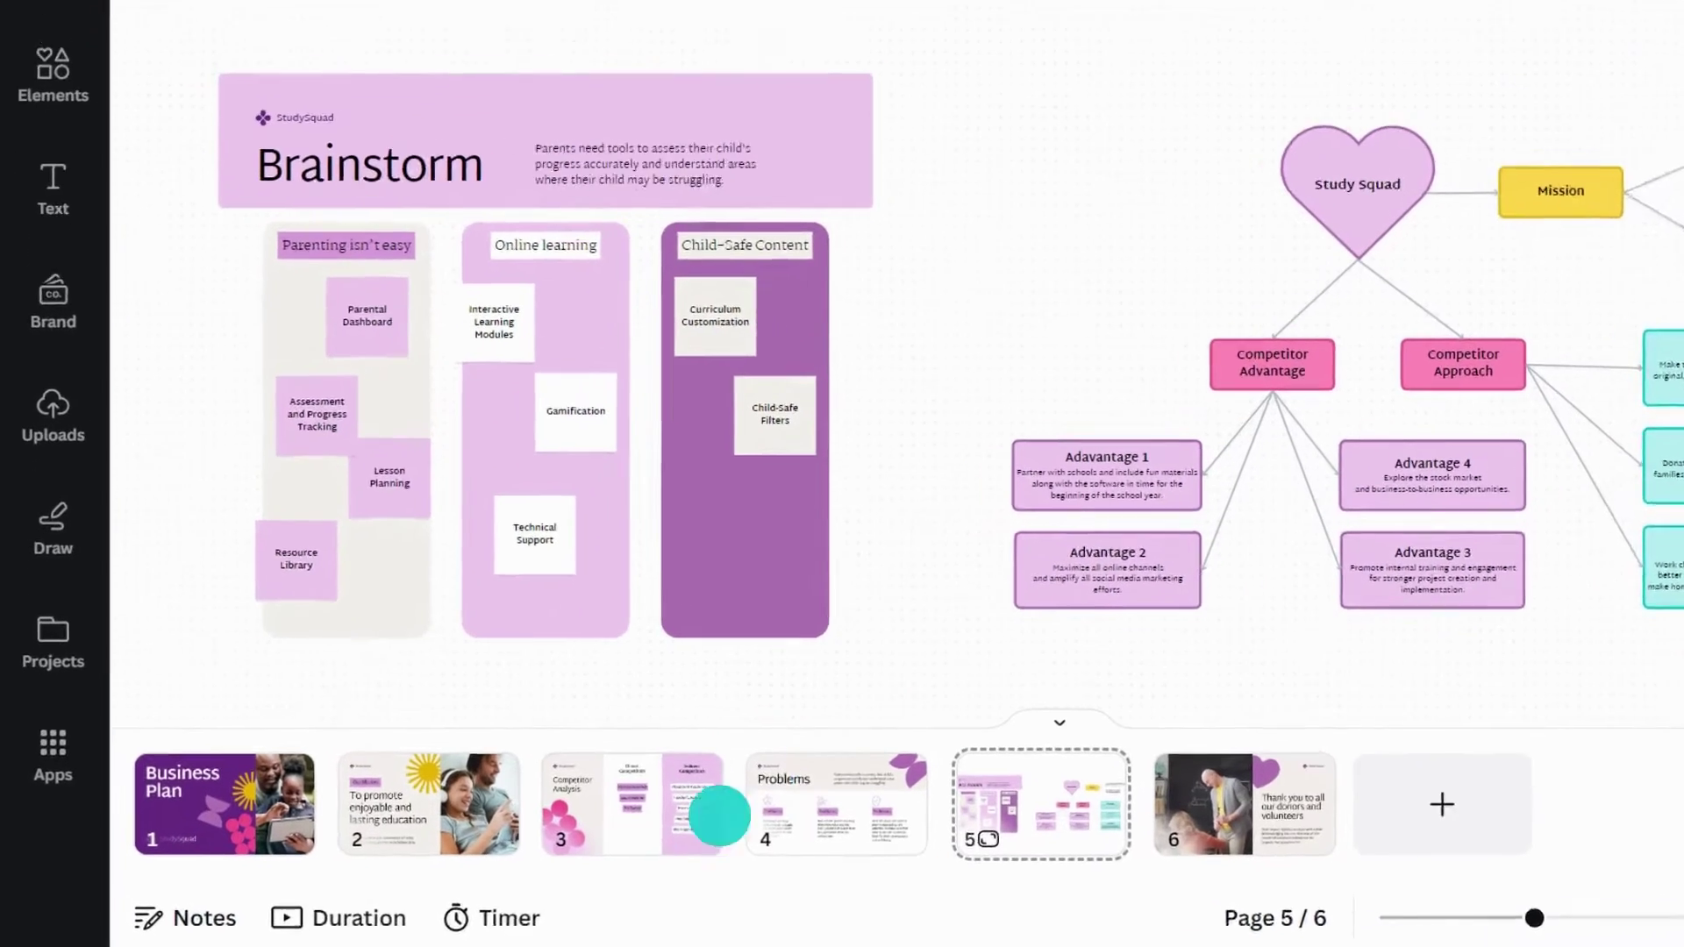
- Add a countdown timer, raise its length to 5 minutes, and start it running
click(425, 923)
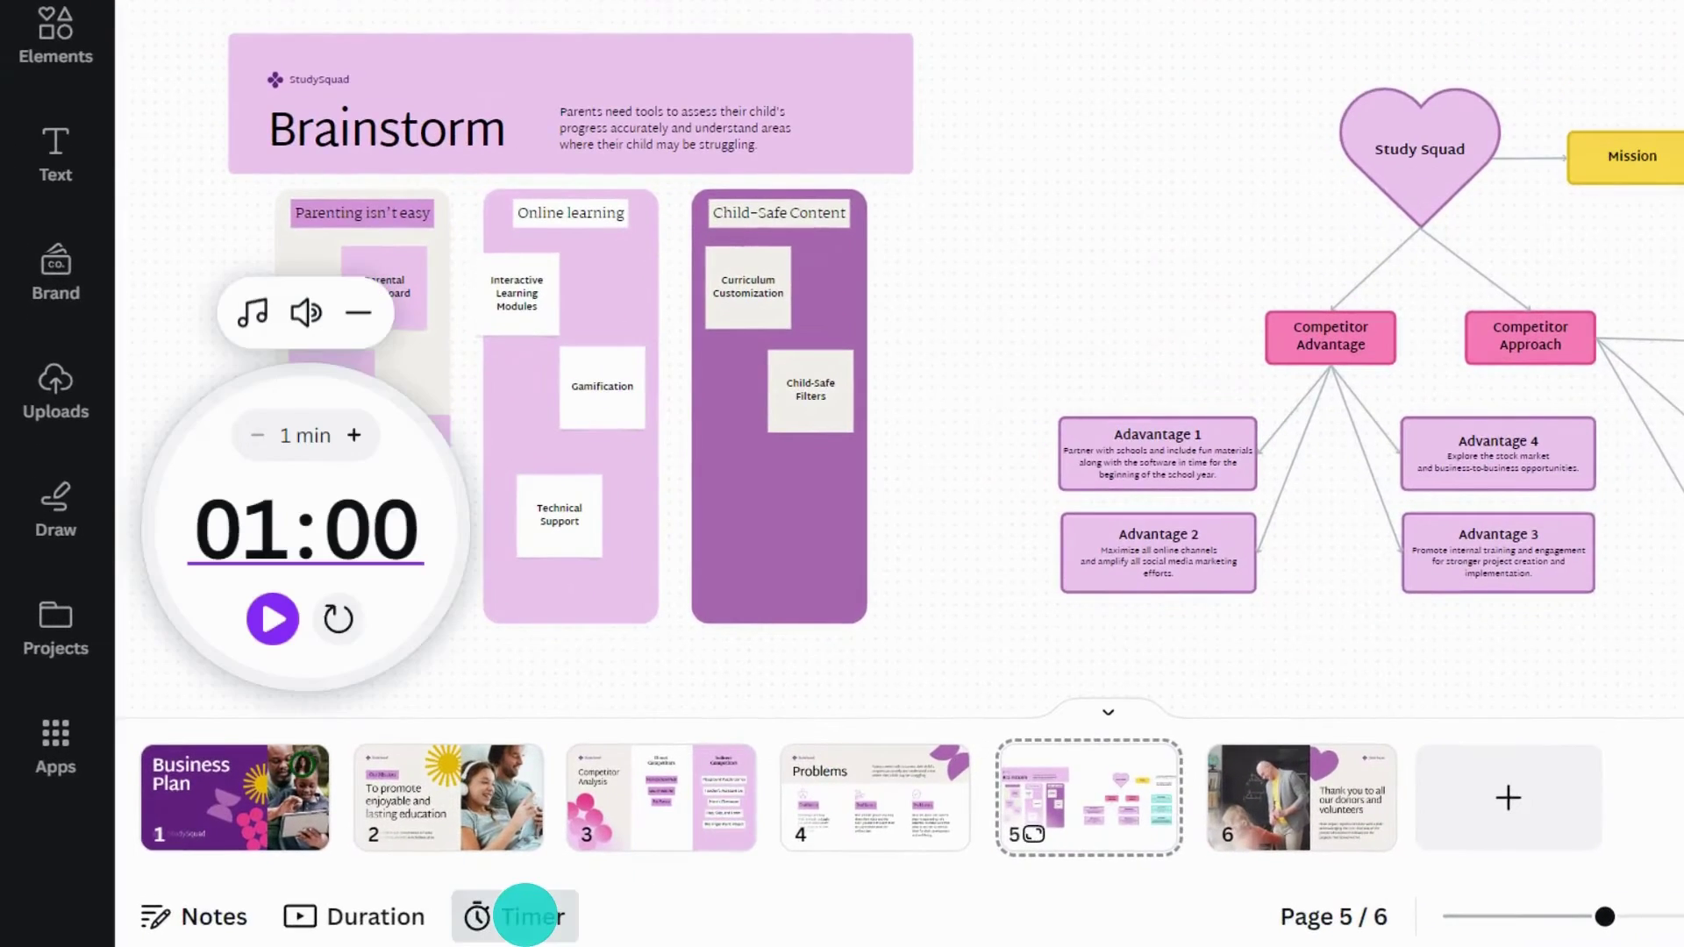
click(355, 435)
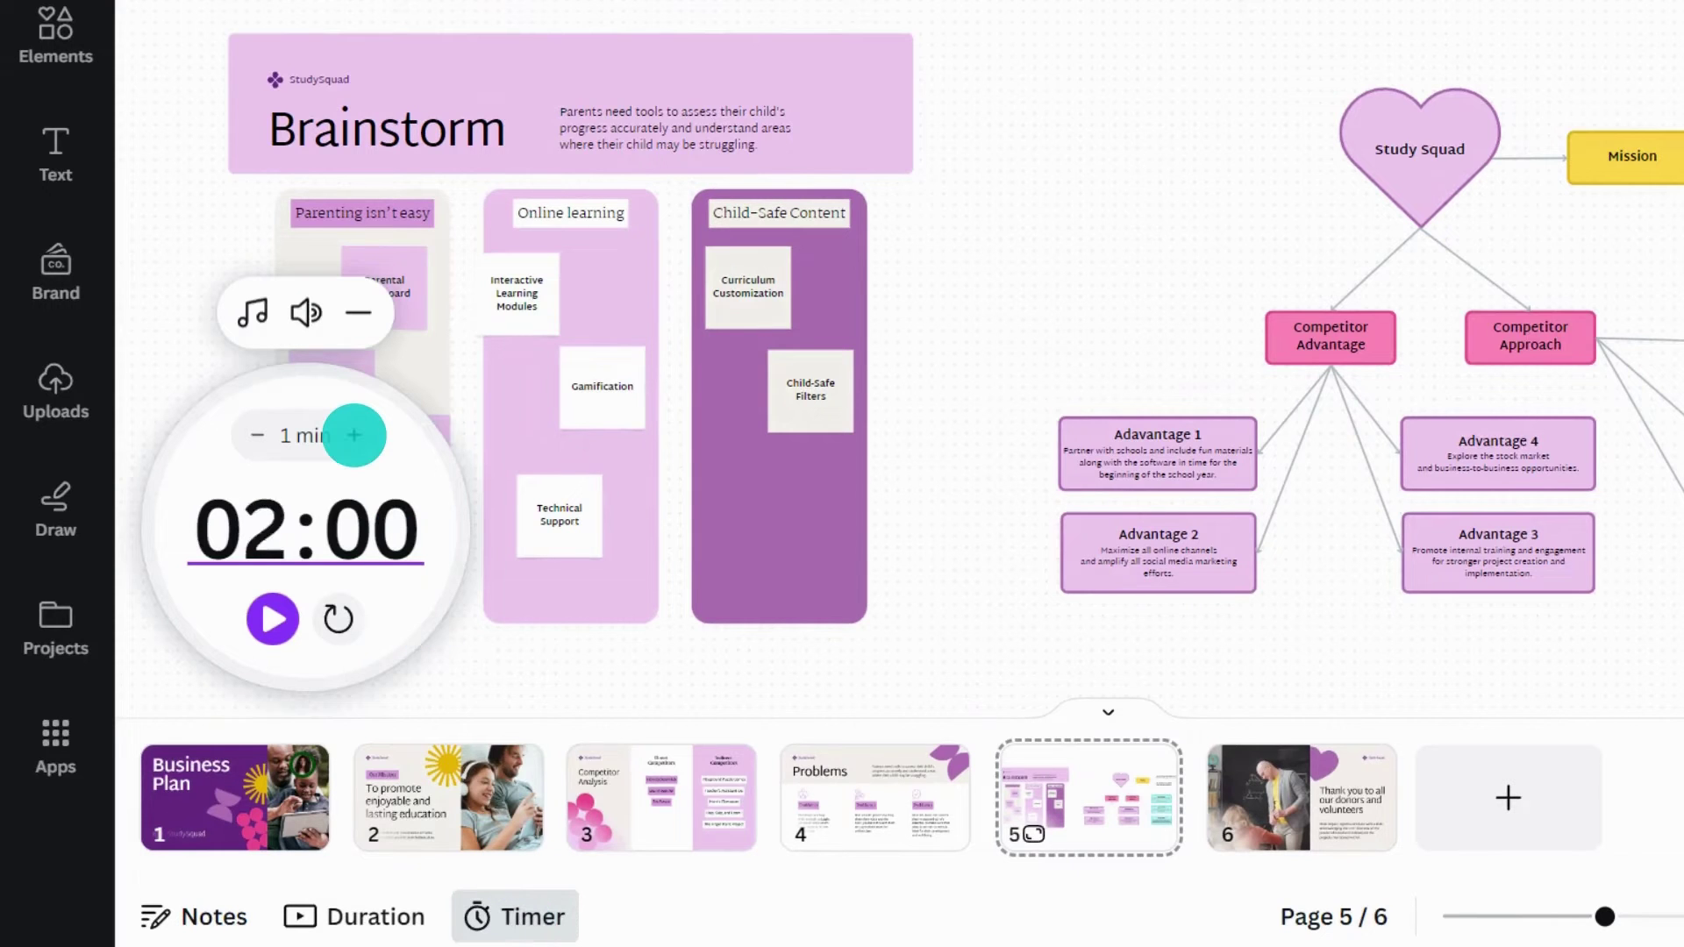
click(273, 619)
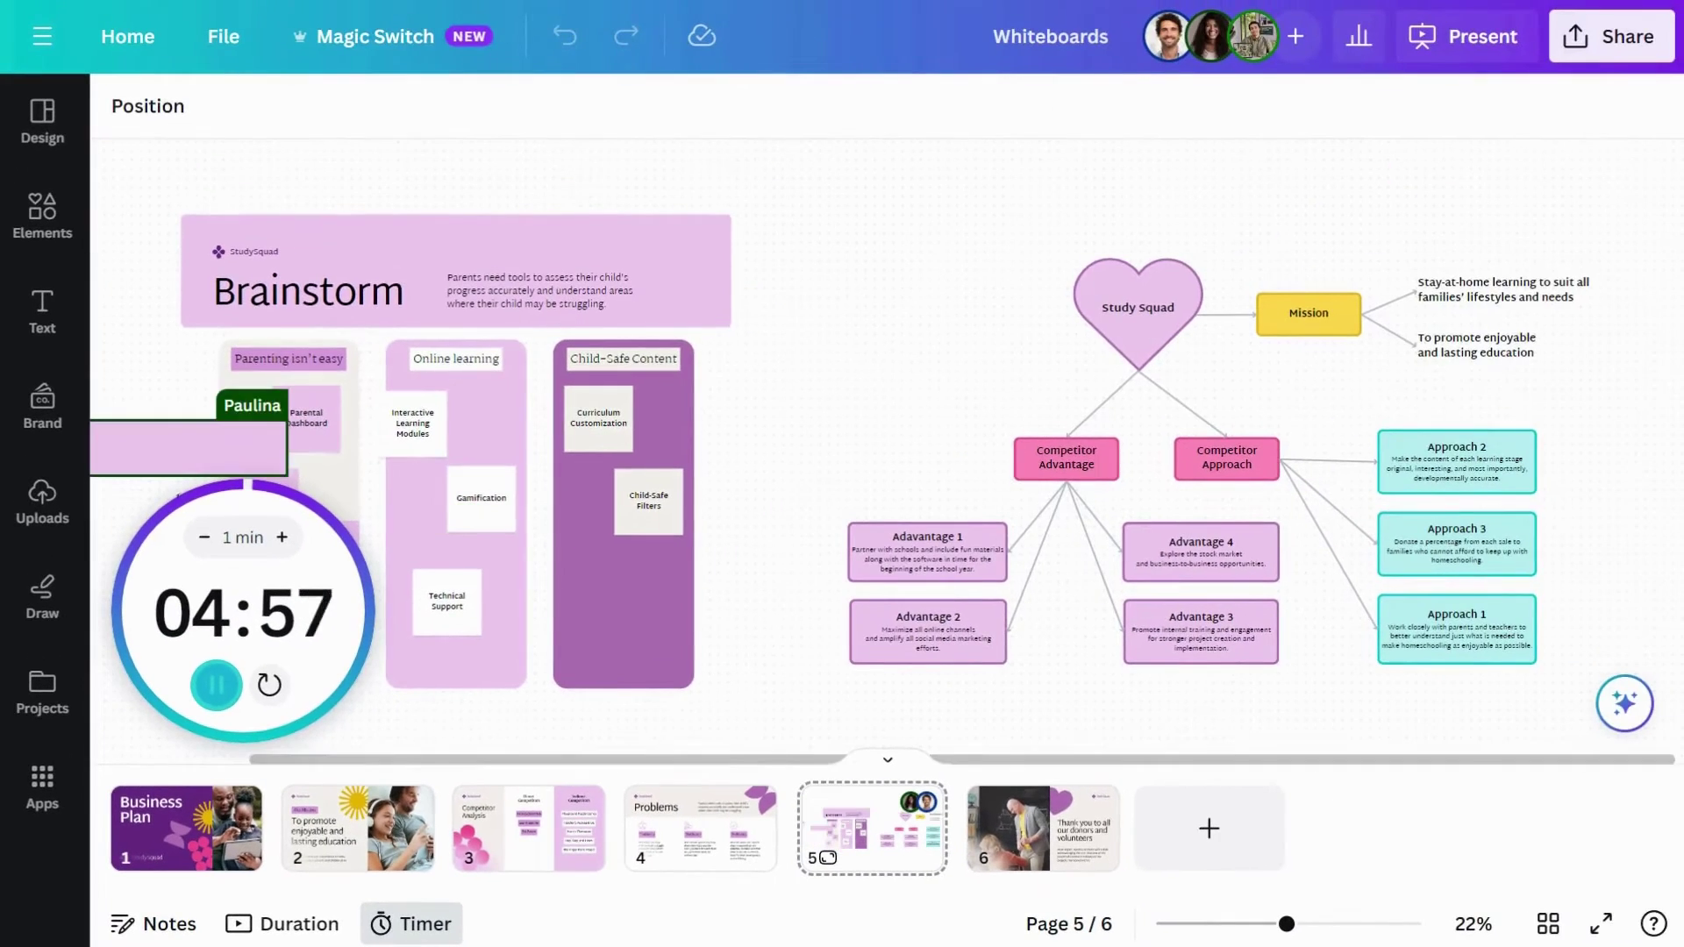
drag(439, 758, 268, 756)
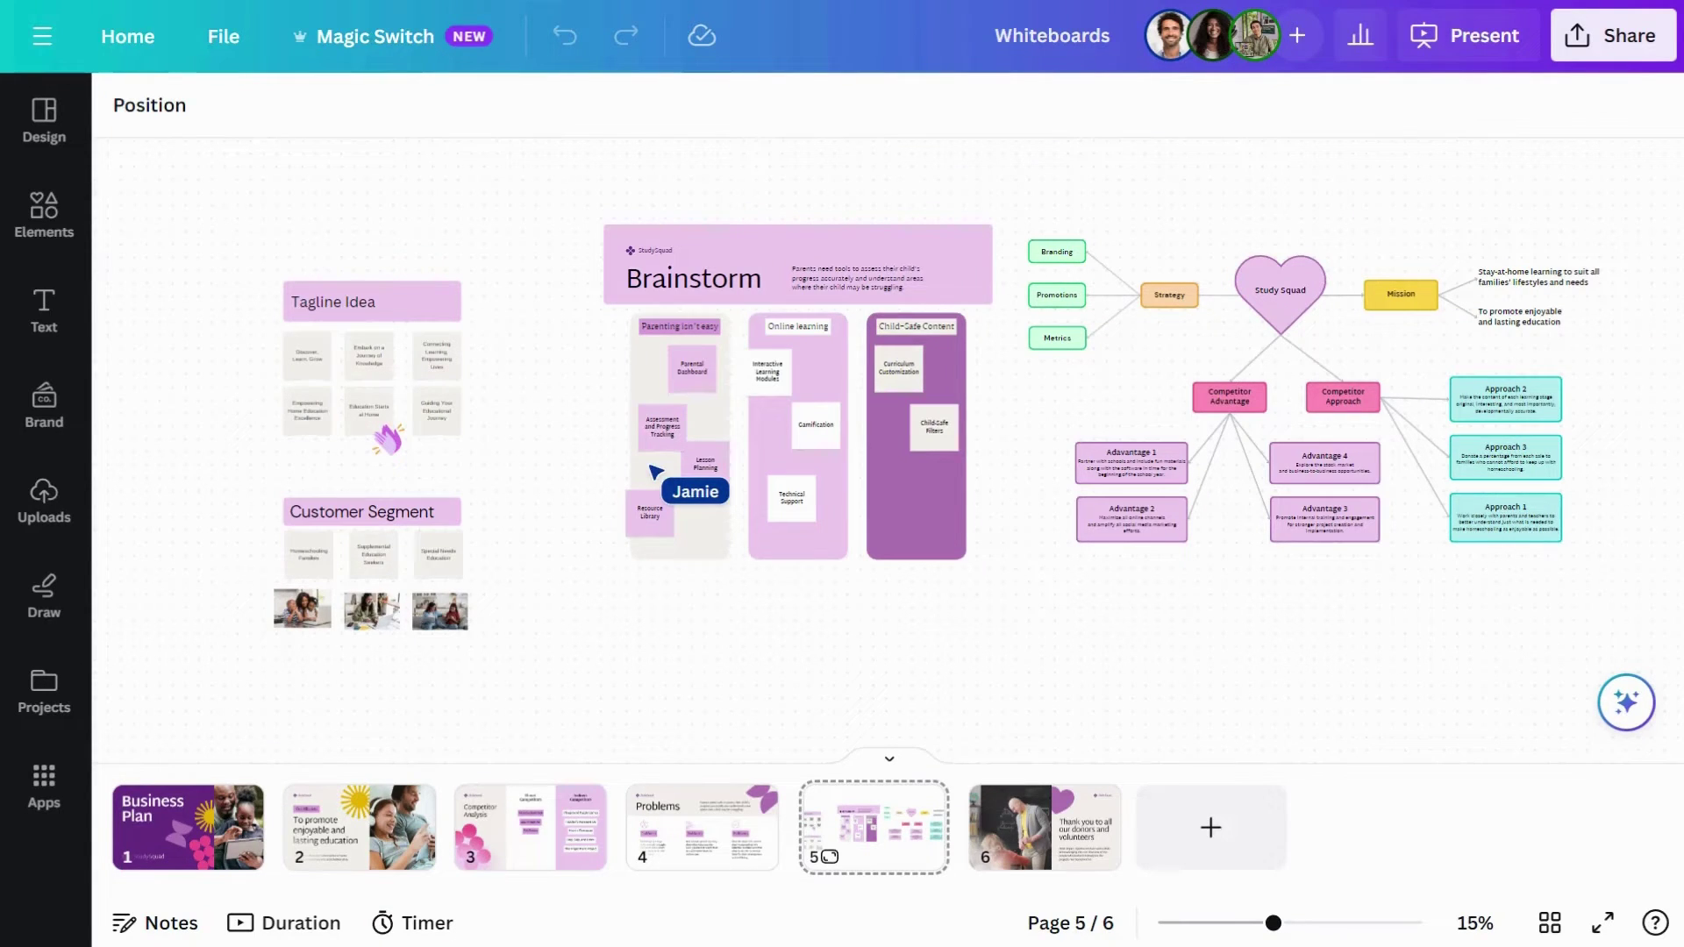
- Comment on Tagline Idea mentioning two collaborators, 'Great idea! Can you provide some more examples?', assigned to the second
click(411, 301)
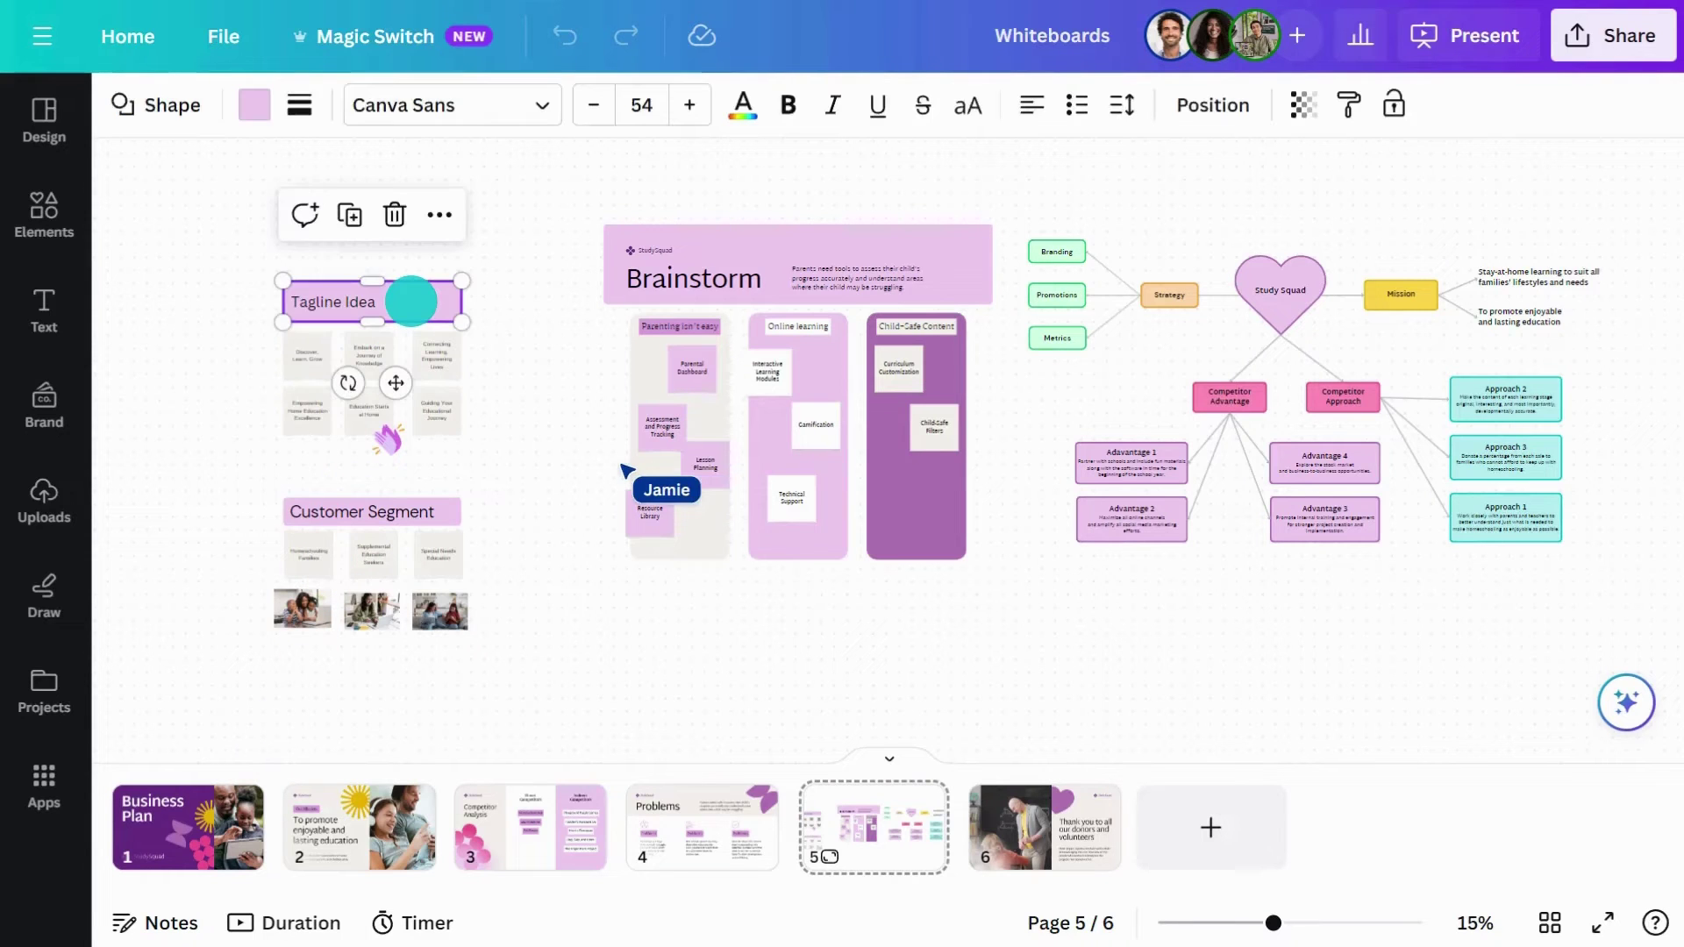
click(304, 214)
text(@paulin)
key(Return)
text(@Jamie Great idea! @Jamie Can you provide some more examples?)
click(1295, 365)
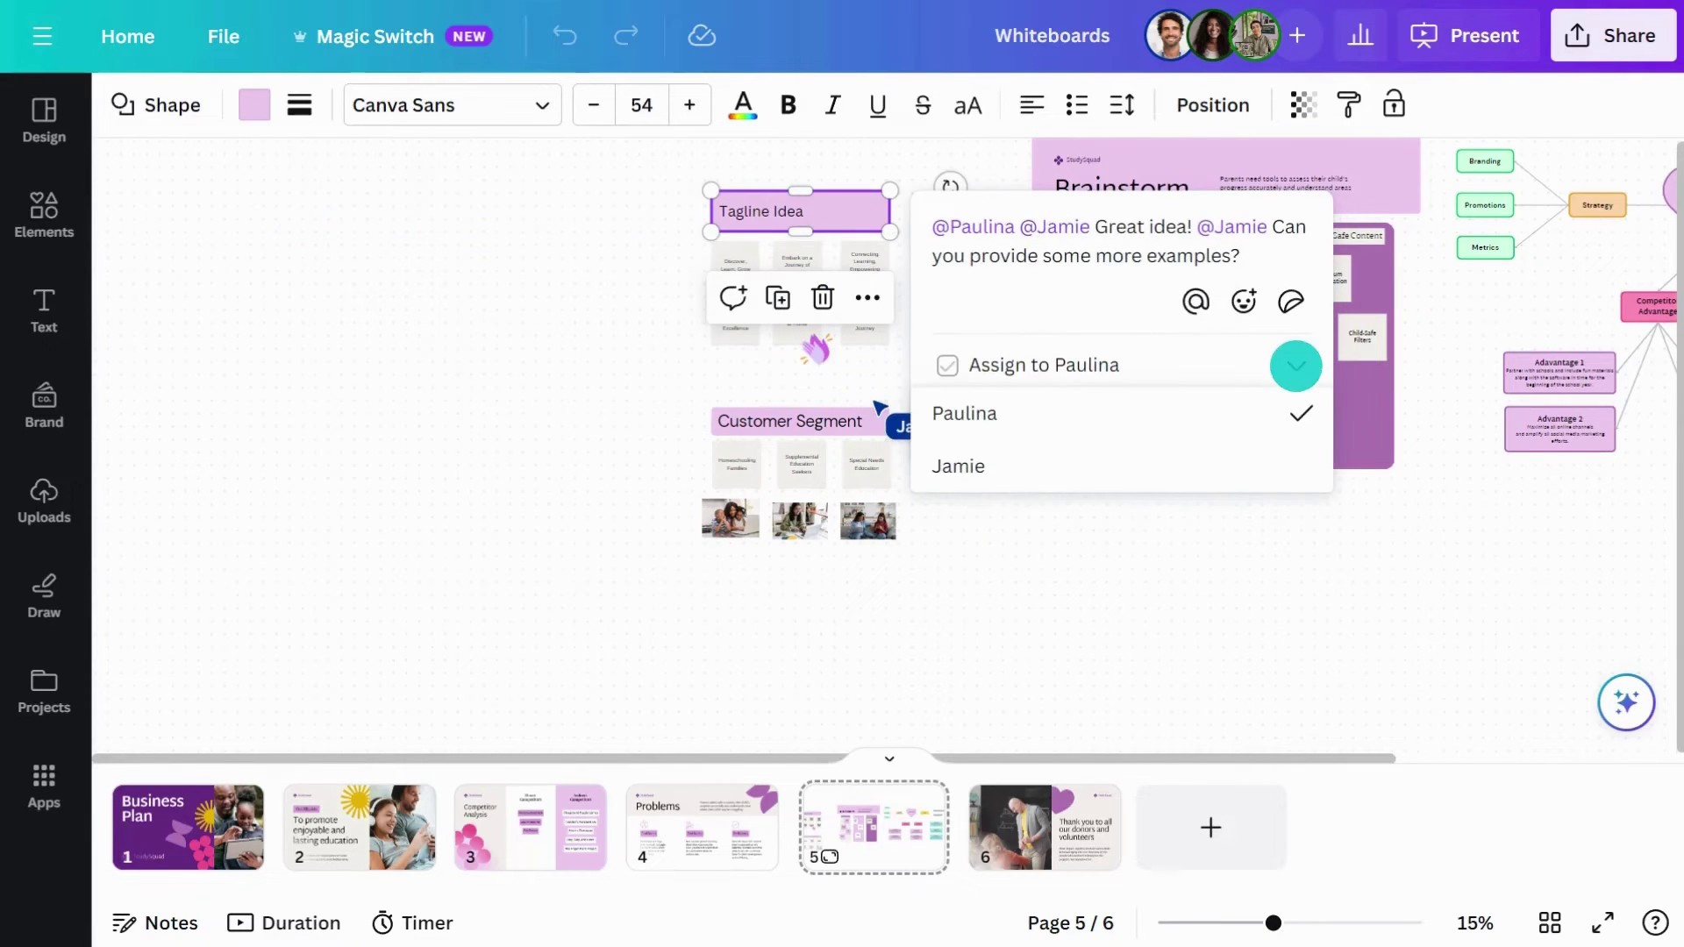
click(976, 468)
click(1212, 418)
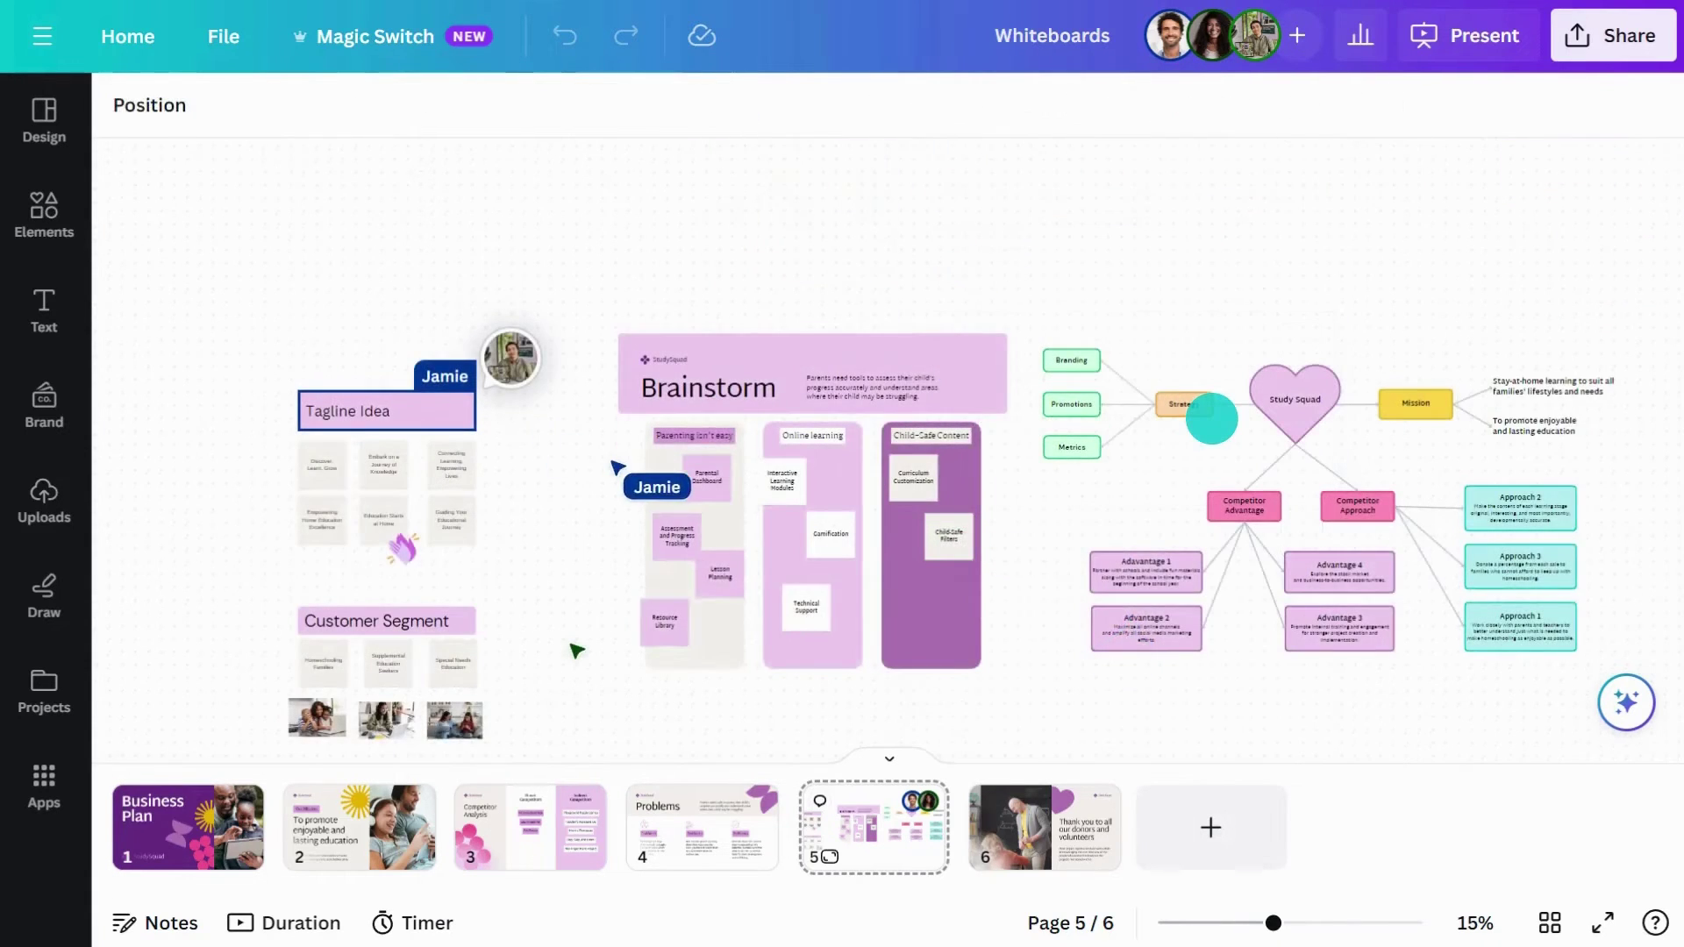
- Zoom in on the mind map and circle Branding with a pen stroke
key(ctrl+plus)
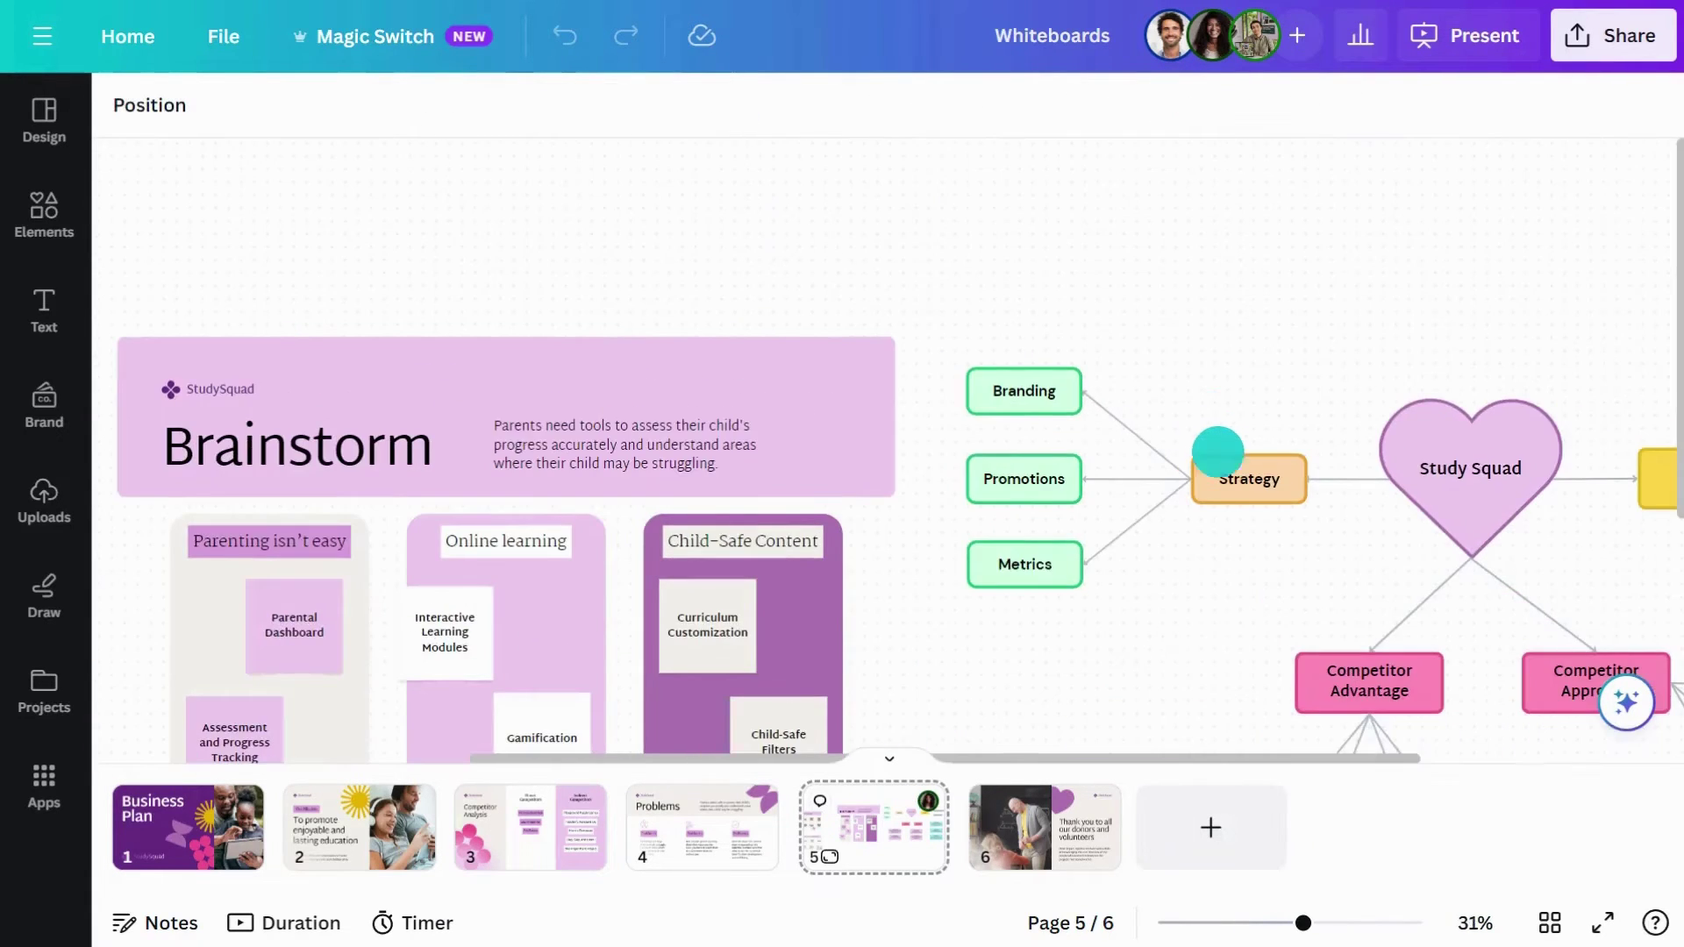
scroll(1339, 758, right, 3)
drag(1339, 758, 1470, 759)
click(44, 596)
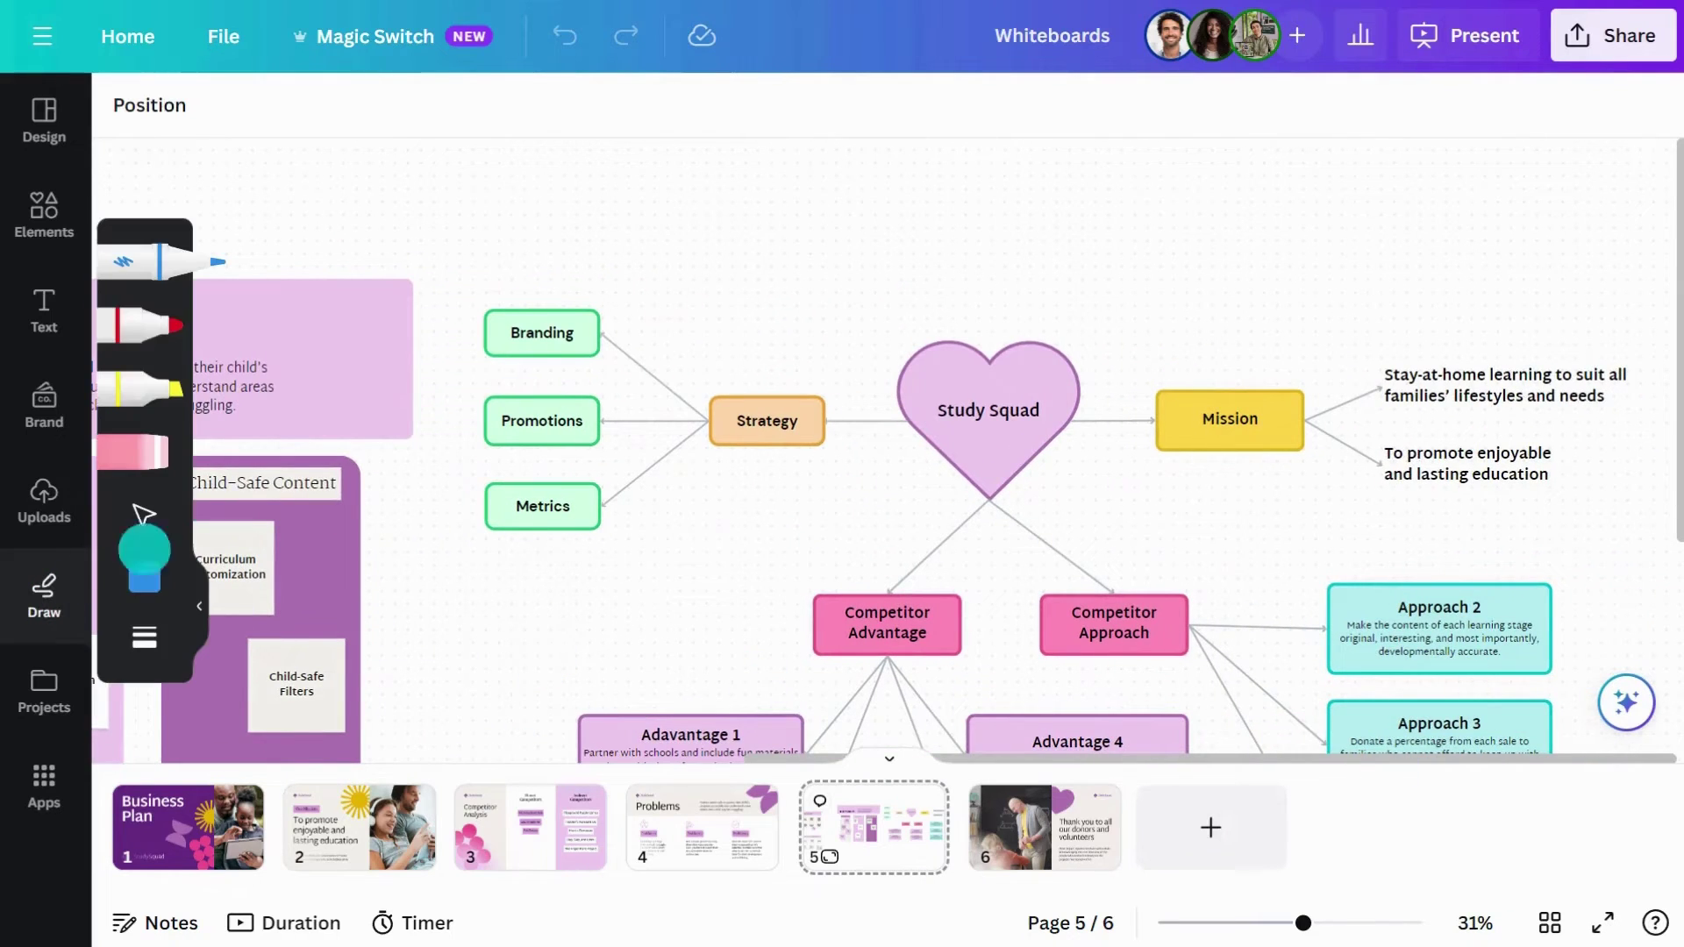
mouse_move(582, 321)
mouse_down()
mouse_move(507, 317)
mouse_move(582, 319)
mouse_up()
drag(1382, 406, 1504, 395)
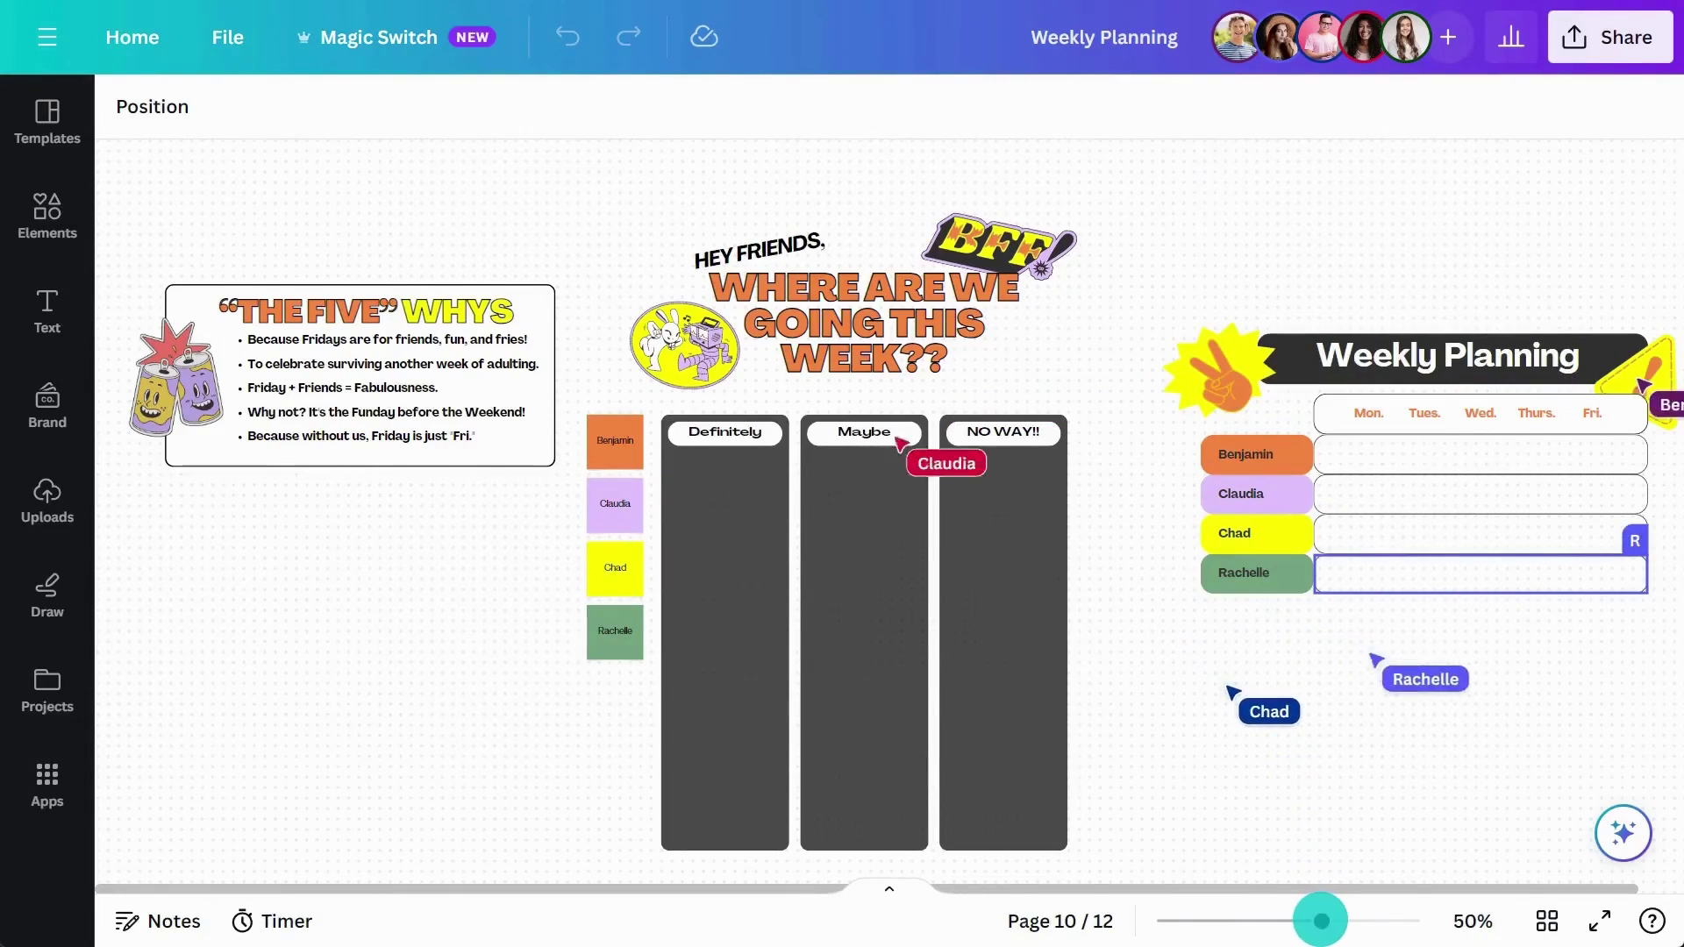
- Zoom the Weekly Planning board closer and bring the Definitely, Maybe and NO WAY columns into view
drag(1322, 921, 1350, 921)
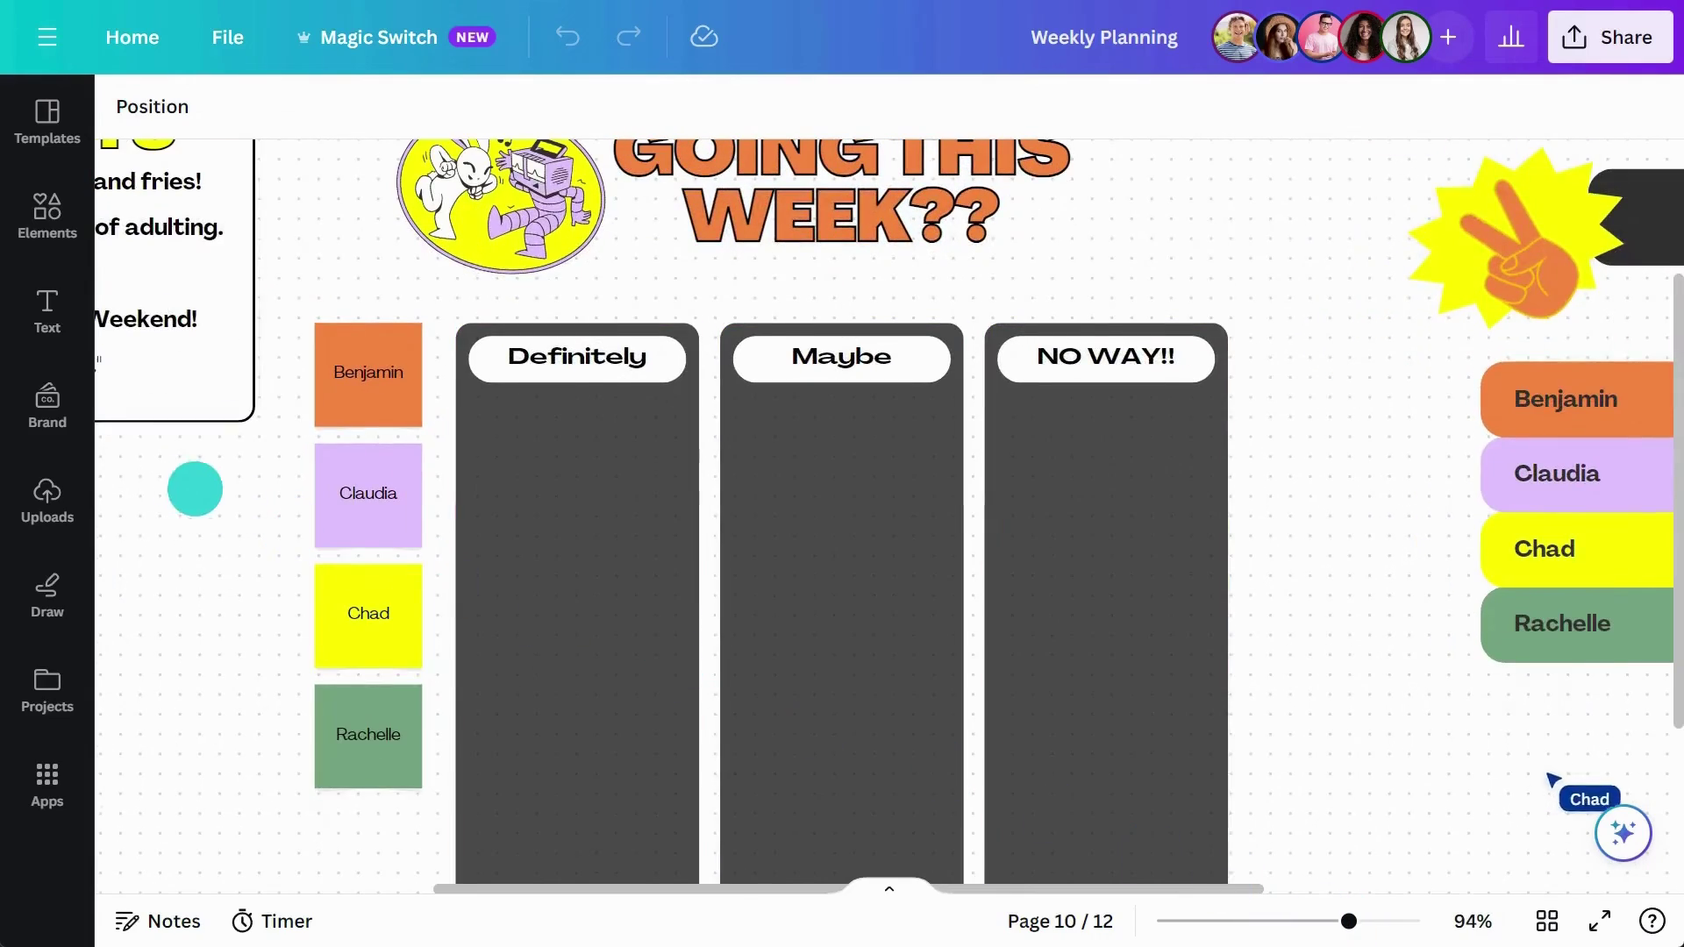
drag(267, 500, 595, 496)
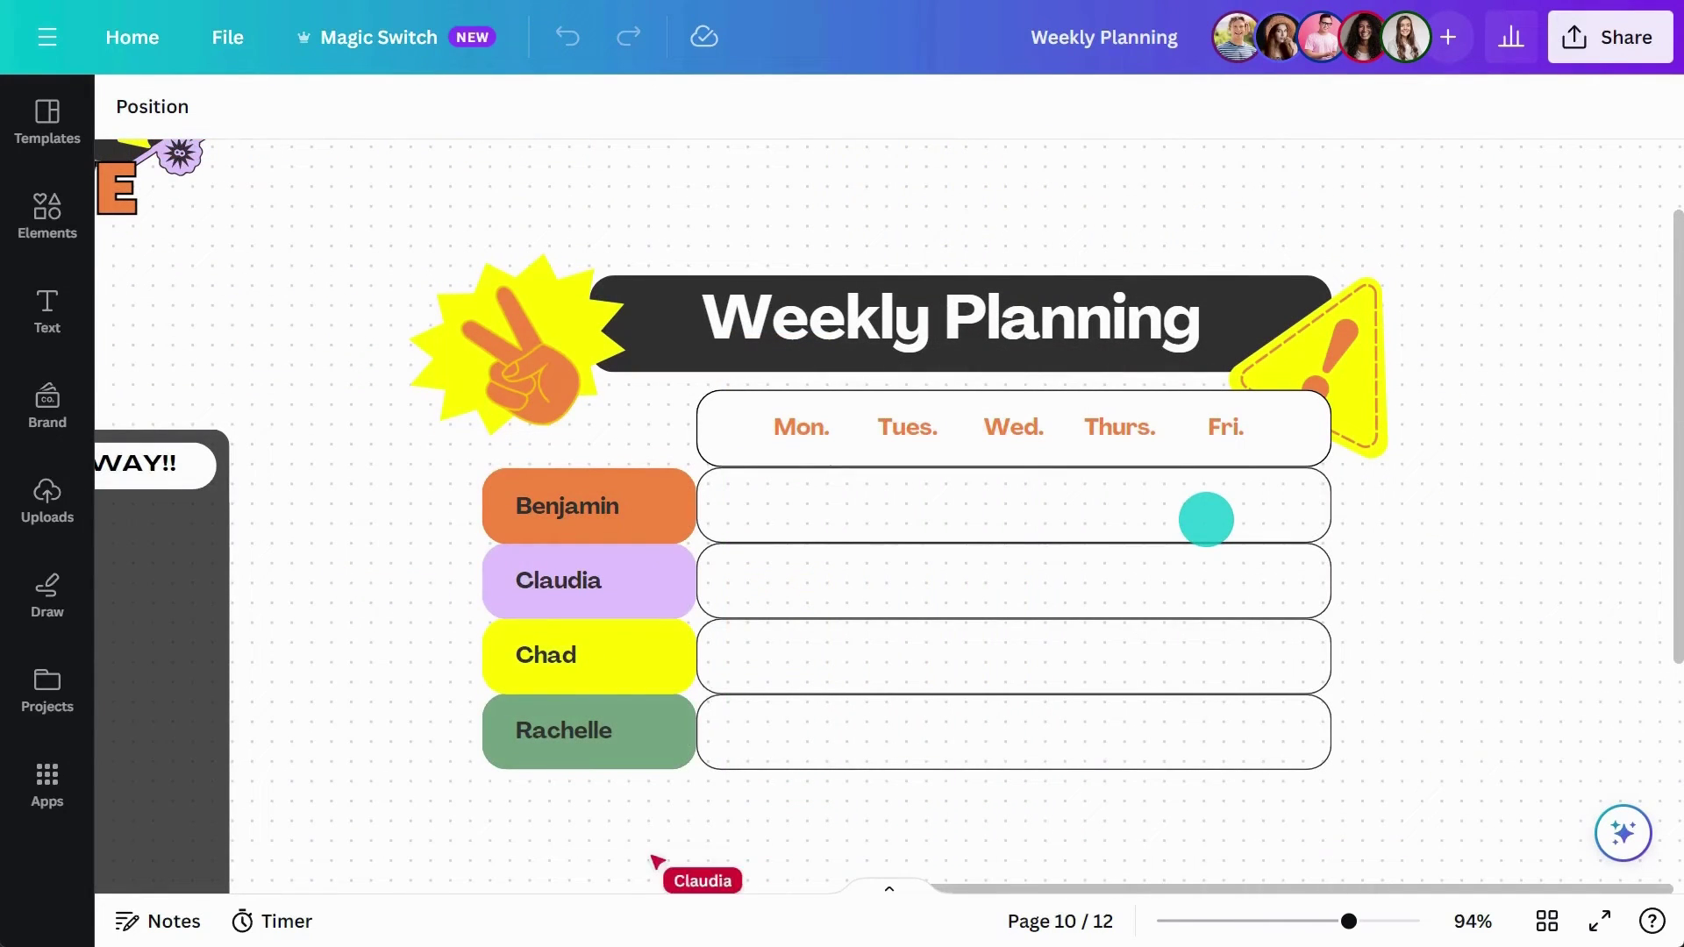
click(1227, 527)
click(1561, 666)
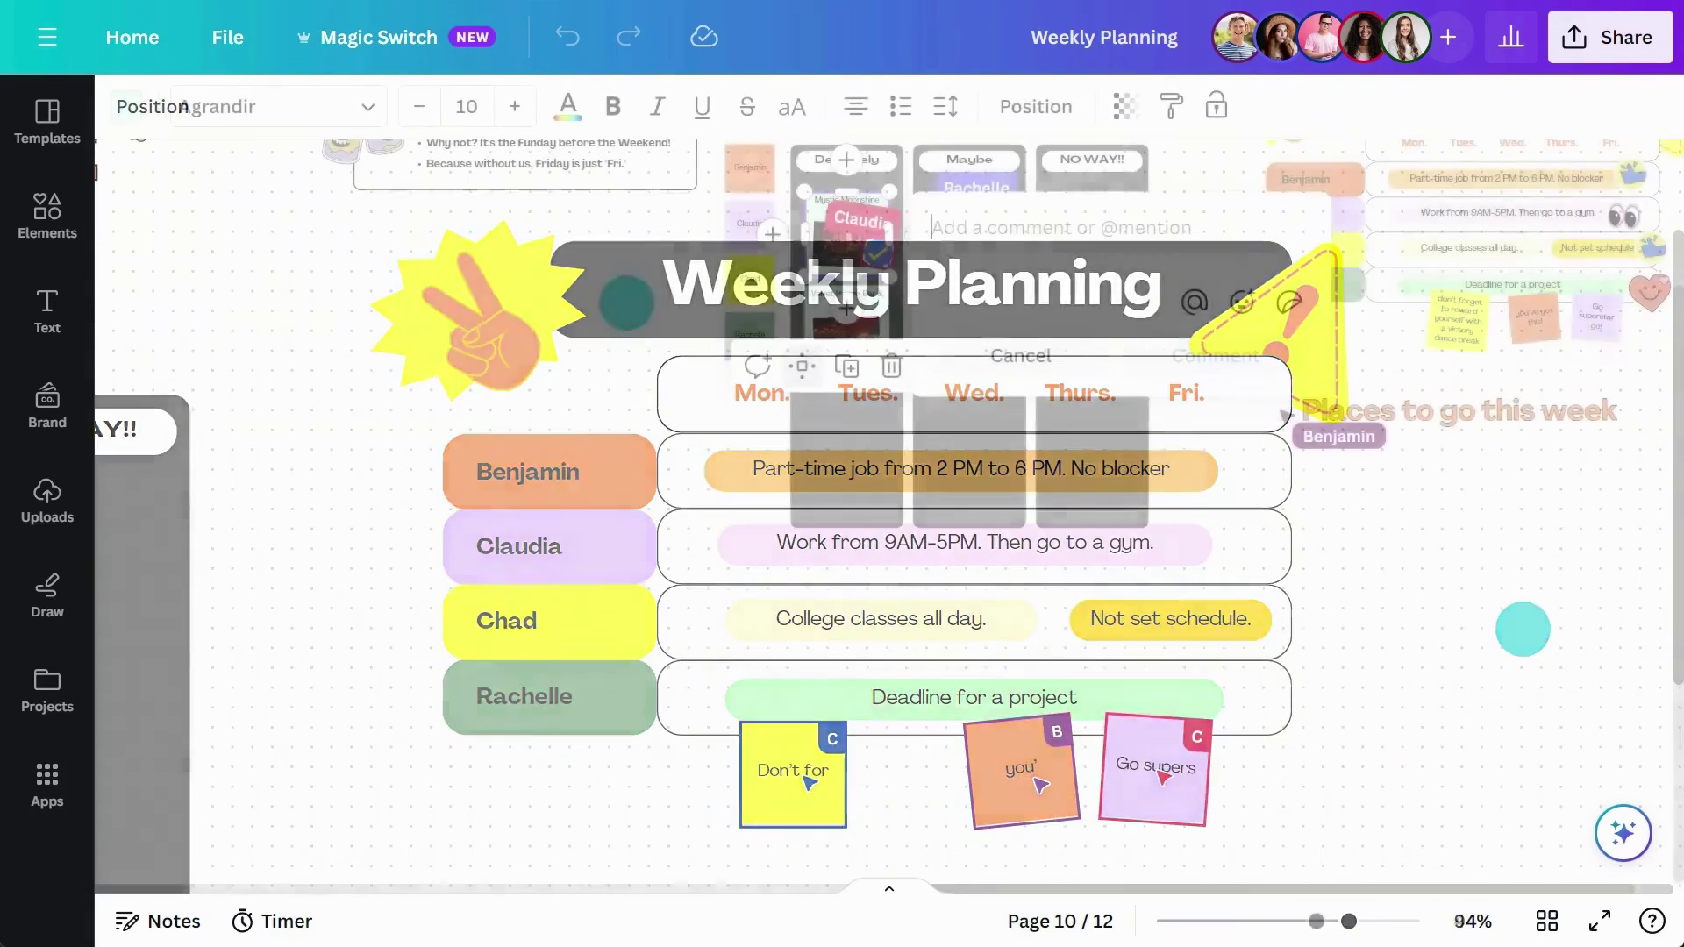
- Post the comment 'Let's's been a while since we last met' on the place card
text(Let's plan a fun Friday night to chat and)
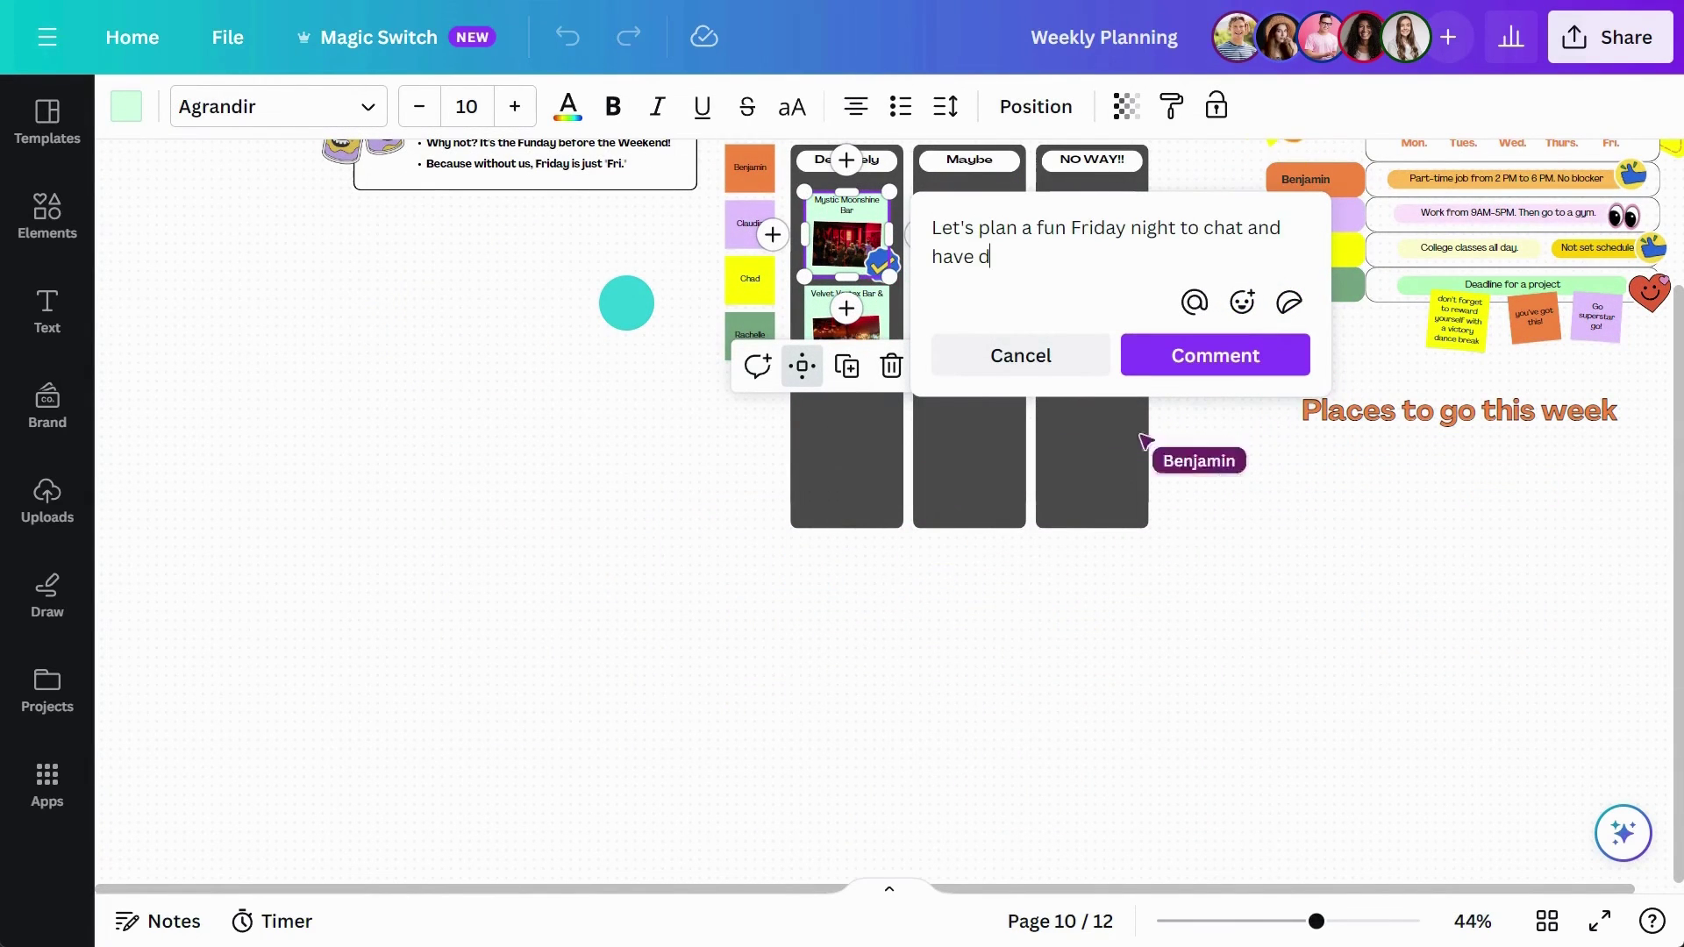
text('s been a while since we last met)
key(Return)
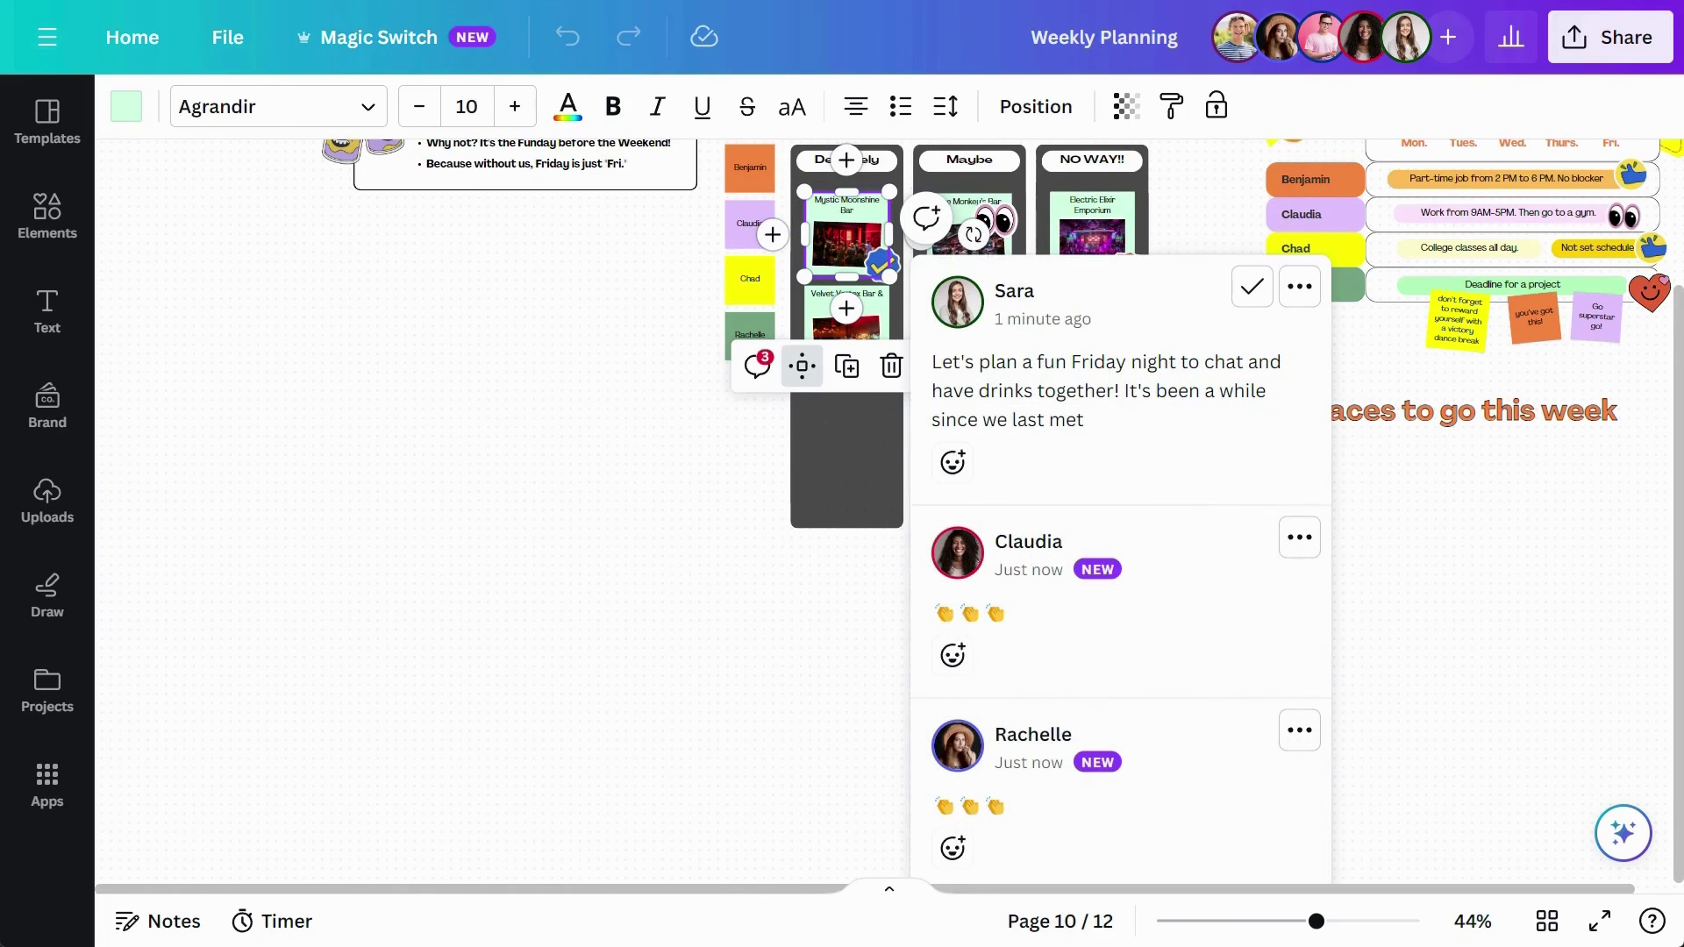